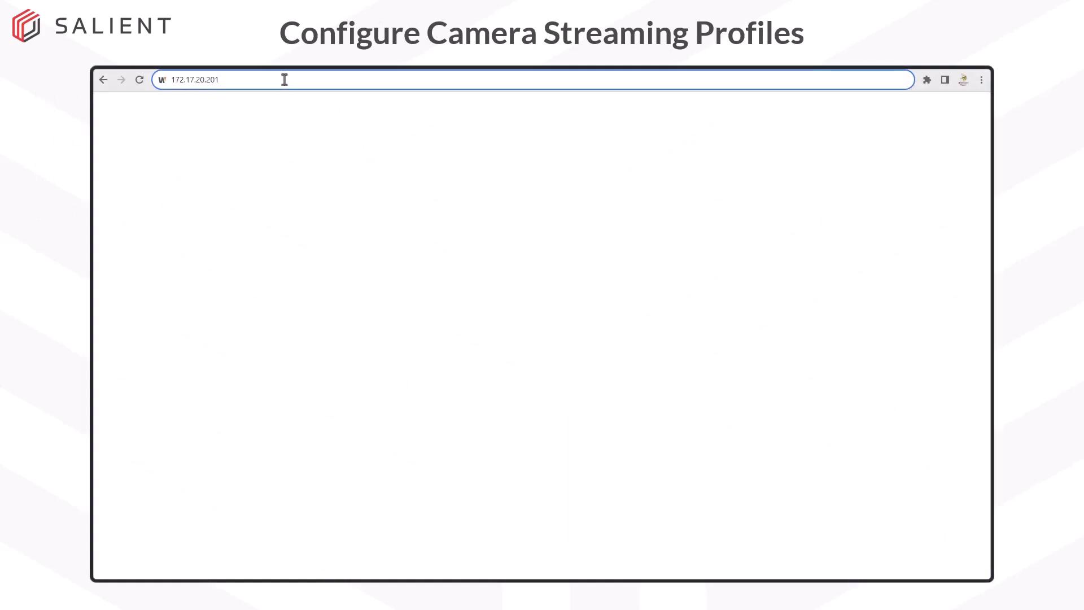
Load the breakroom Wisenet camera's web page and open its Video profile setup page
key(Return)
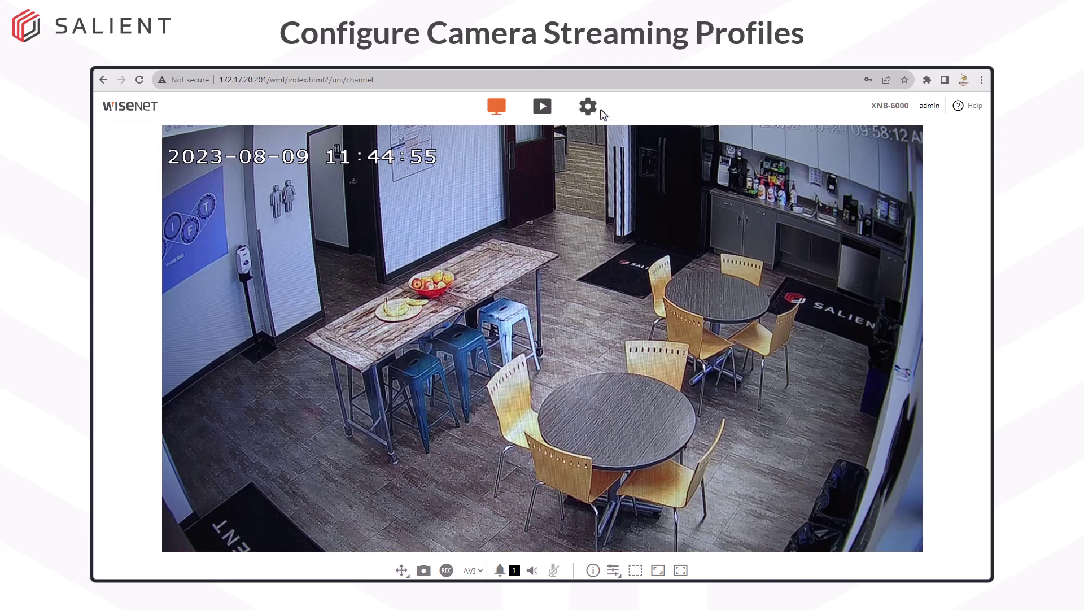
click(587, 107)
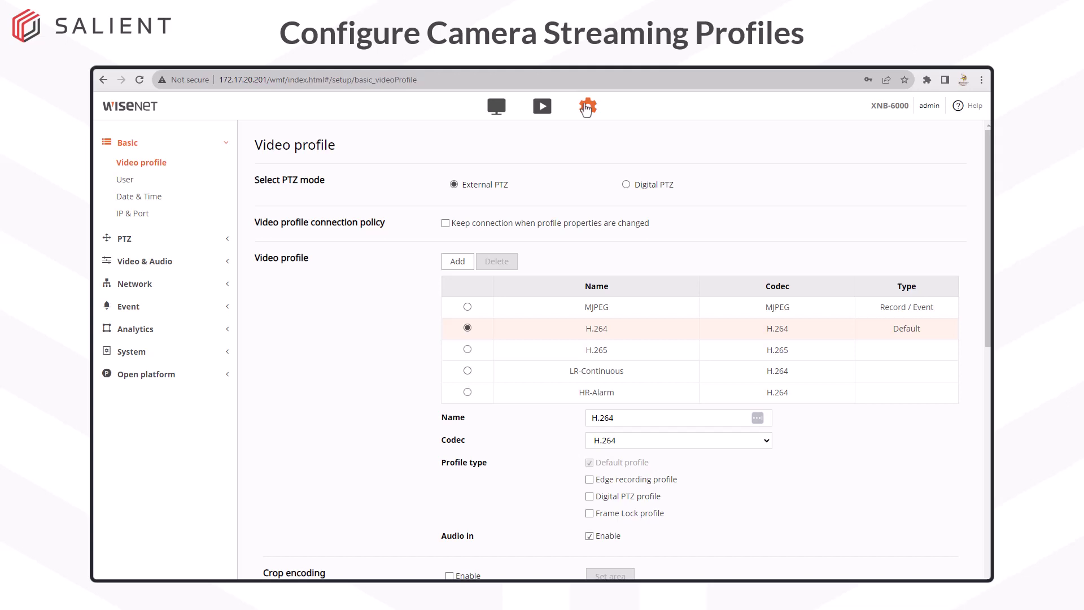
Scroll through the existing MJPEG, H.264, H.265, LR-Continuous and HR-Alarm video profiles
scroll(594, 206, down, 1)
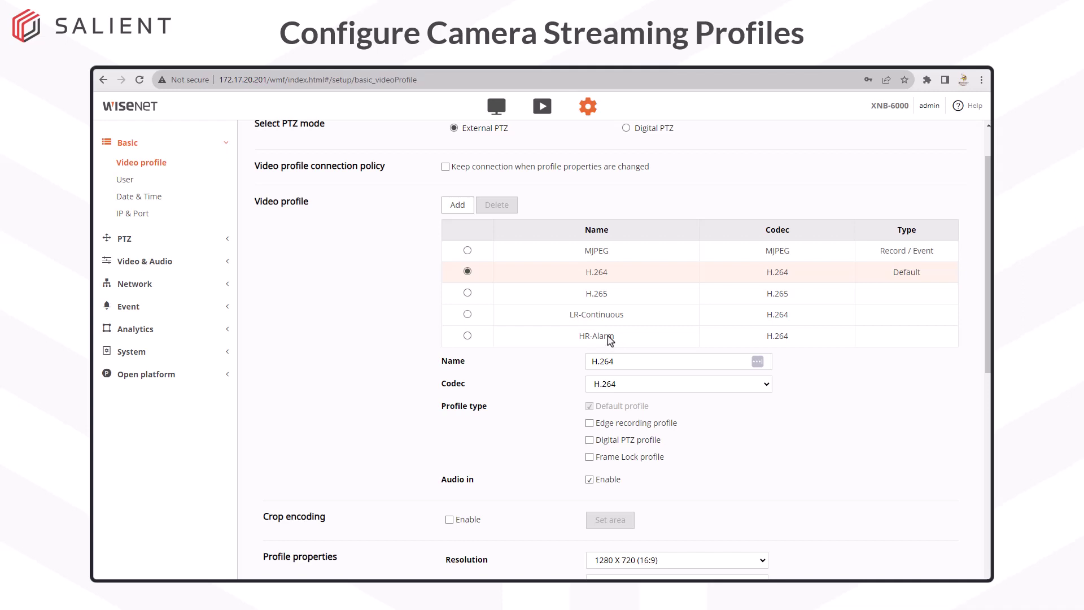
Add a new video profile named HR-Motion using the H.264 codec
click(459, 206)
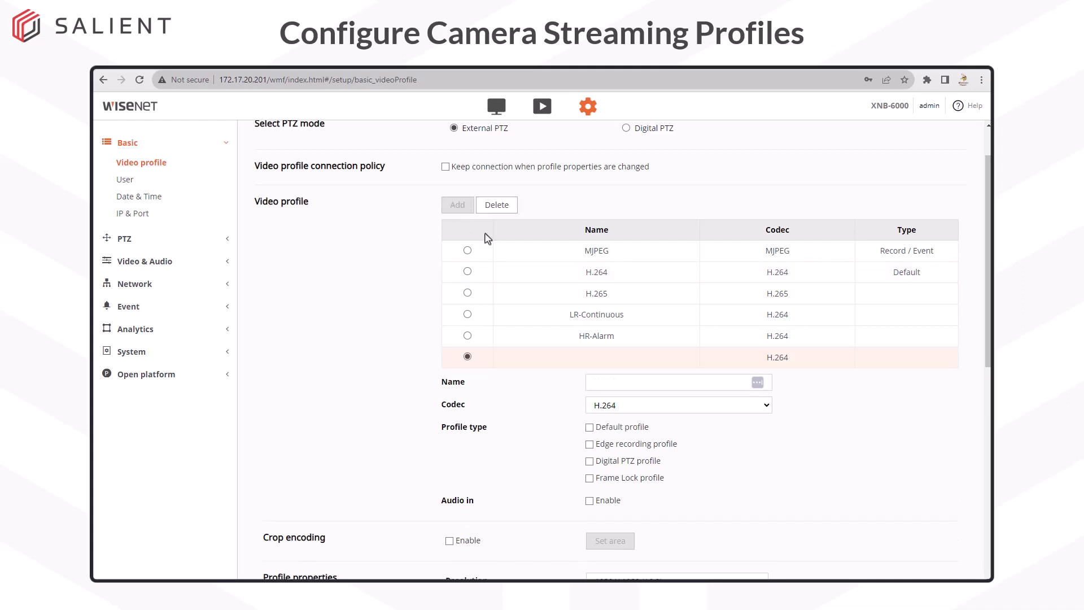
click(621, 382)
text(HR-Motion)
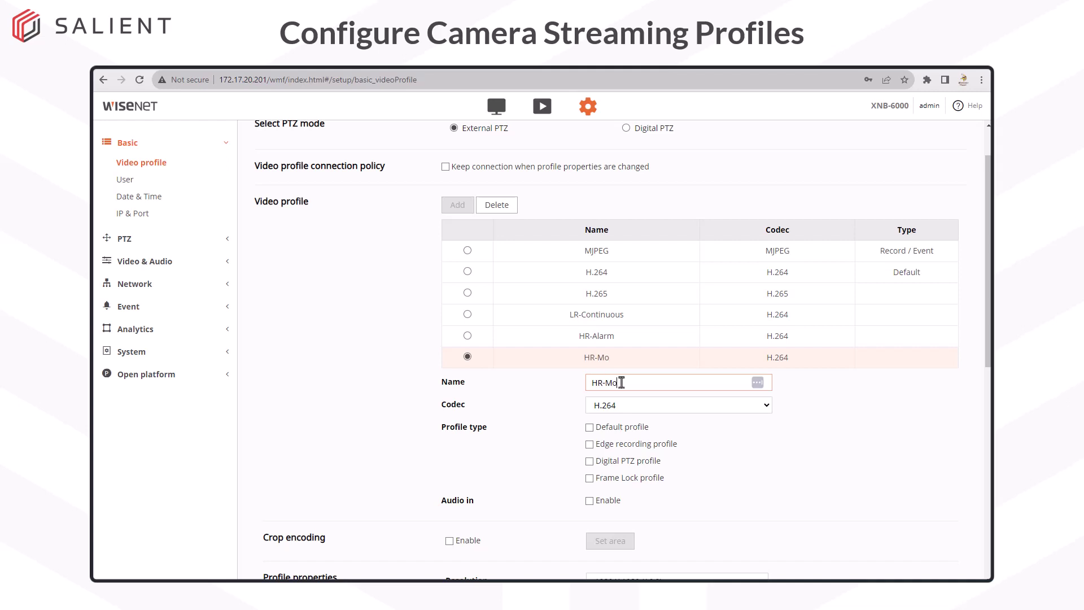
scroll(621, 382, down, 1)
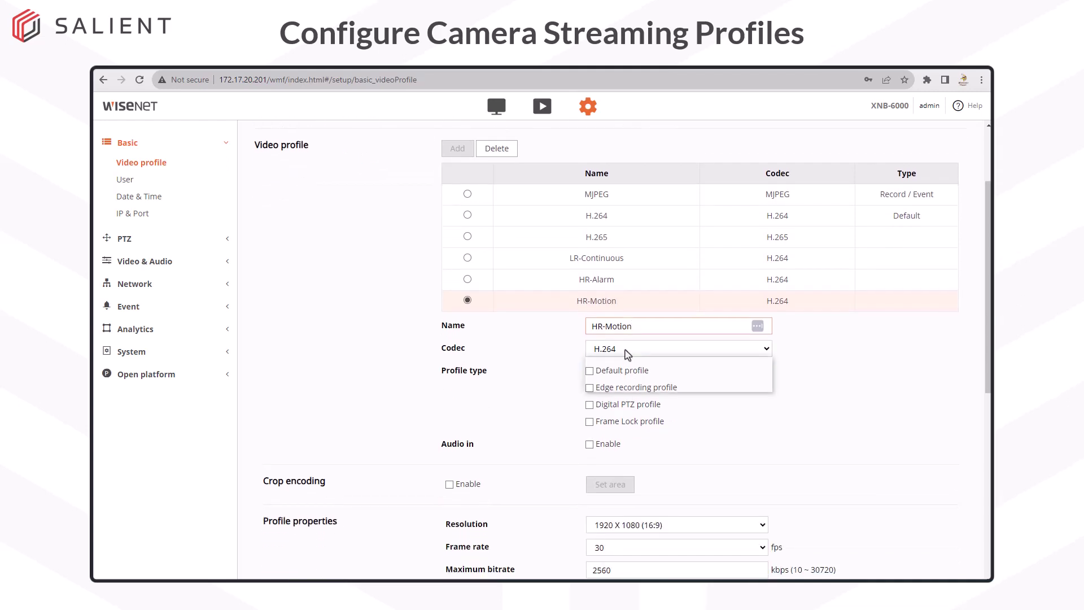
click(626, 350)
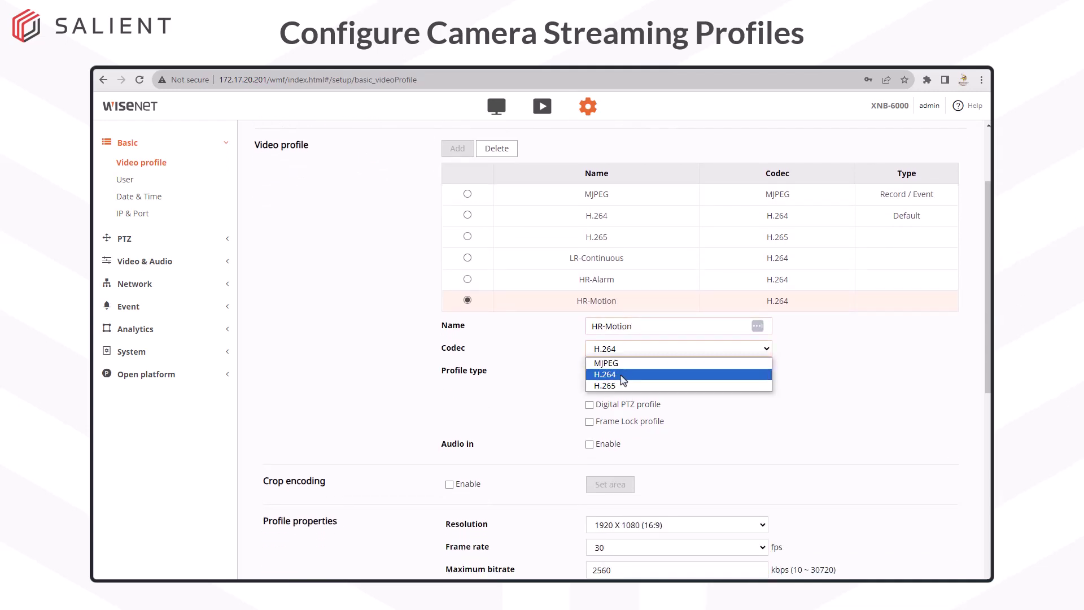
click(622, 375)
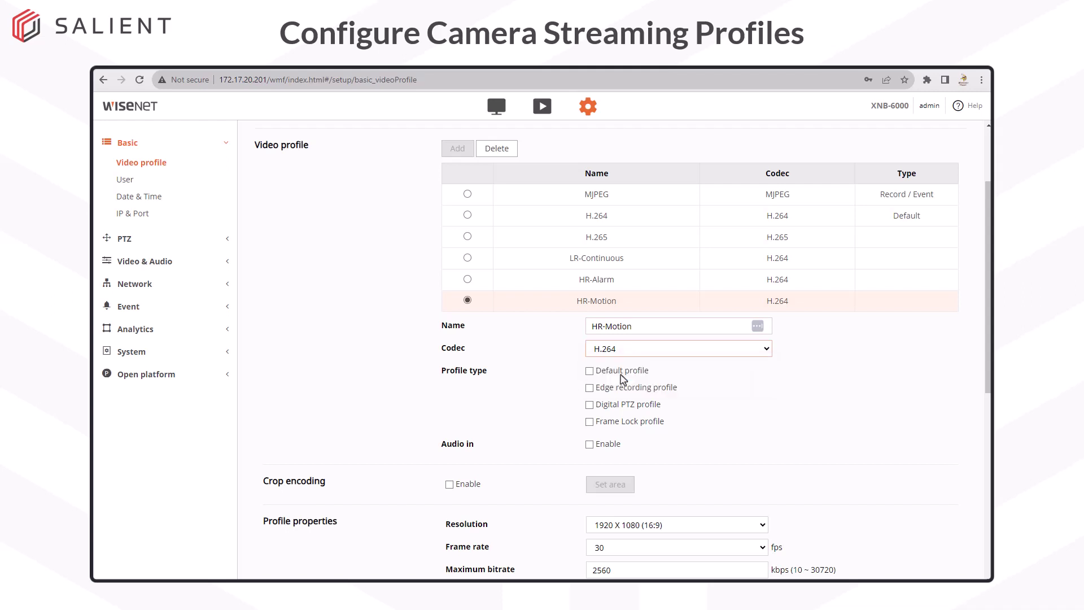
Give the HR-Motion profile 1920 X 1080 resolution at 15 fps
scroll(743, 423, down, 5)
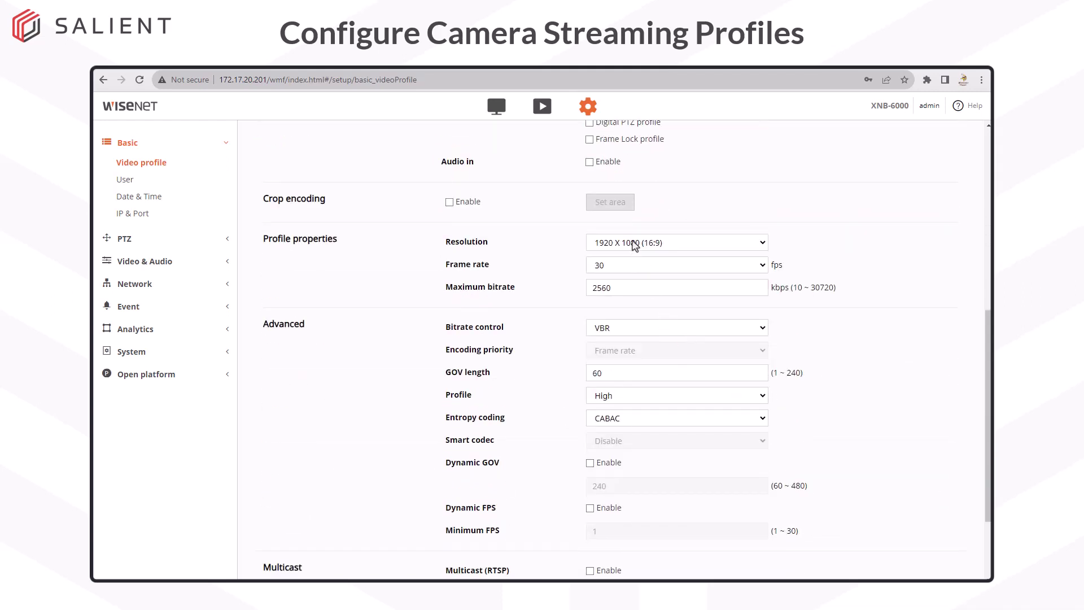
click(634, 244)
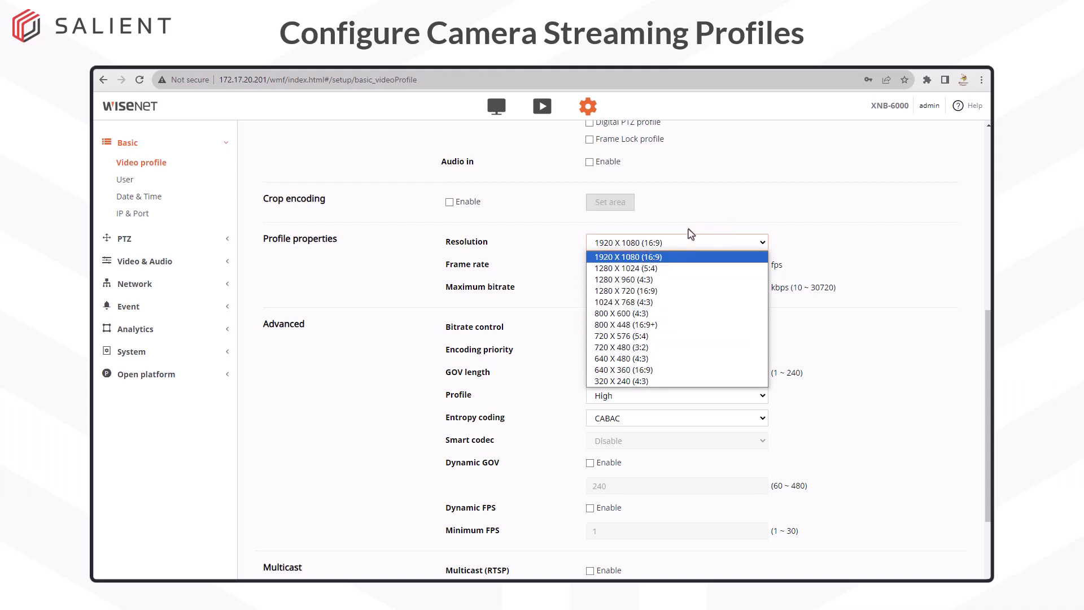
click(691, 232)
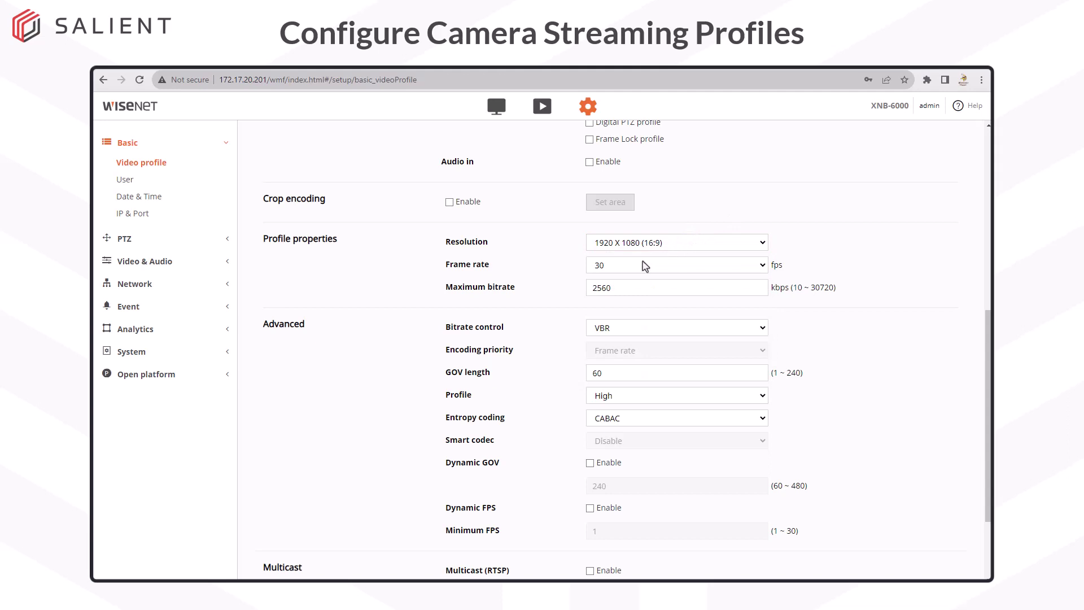
click(643, 267)
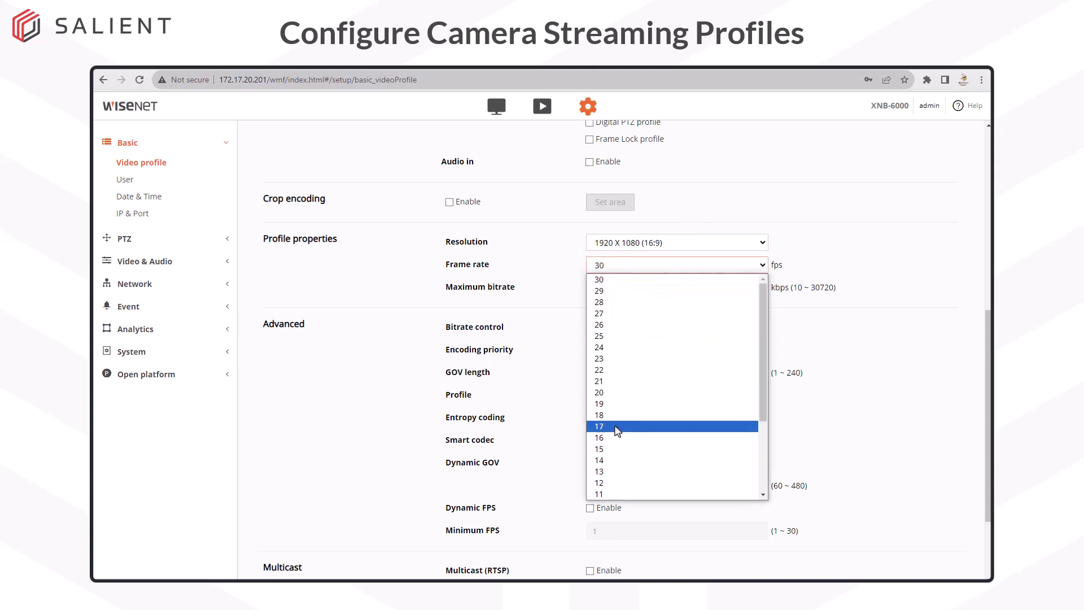
scroll(608, 450, down, 2)
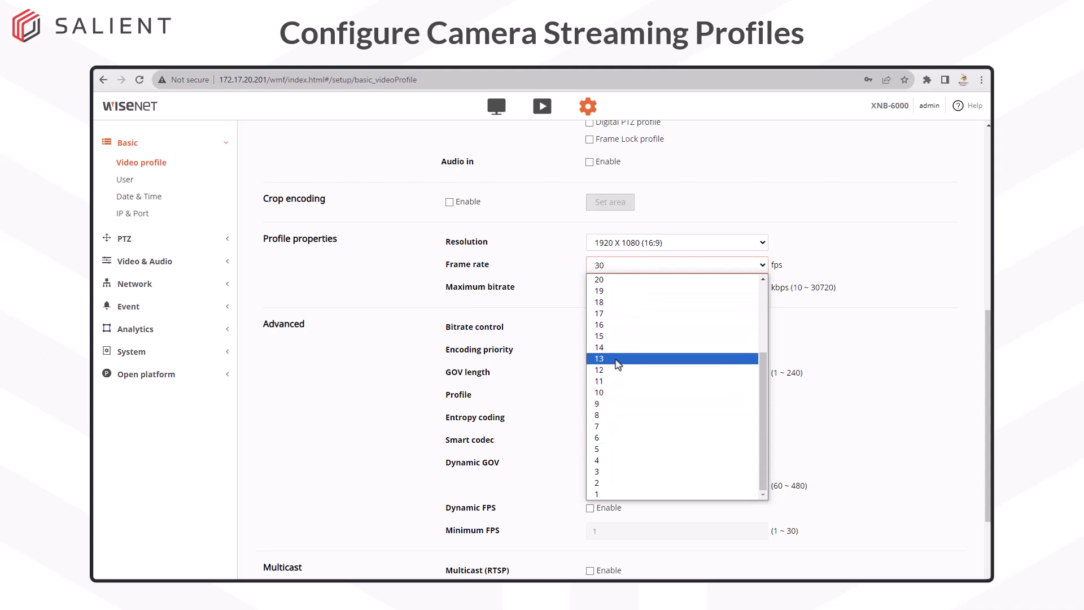
scroll(618, 364, up, 2)
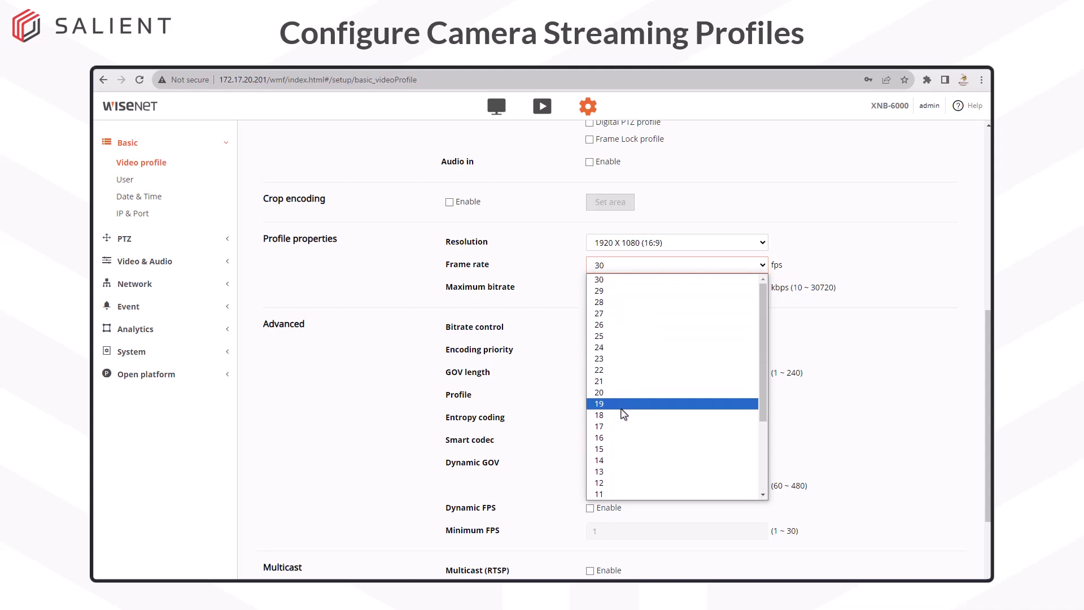
click(612, 450)
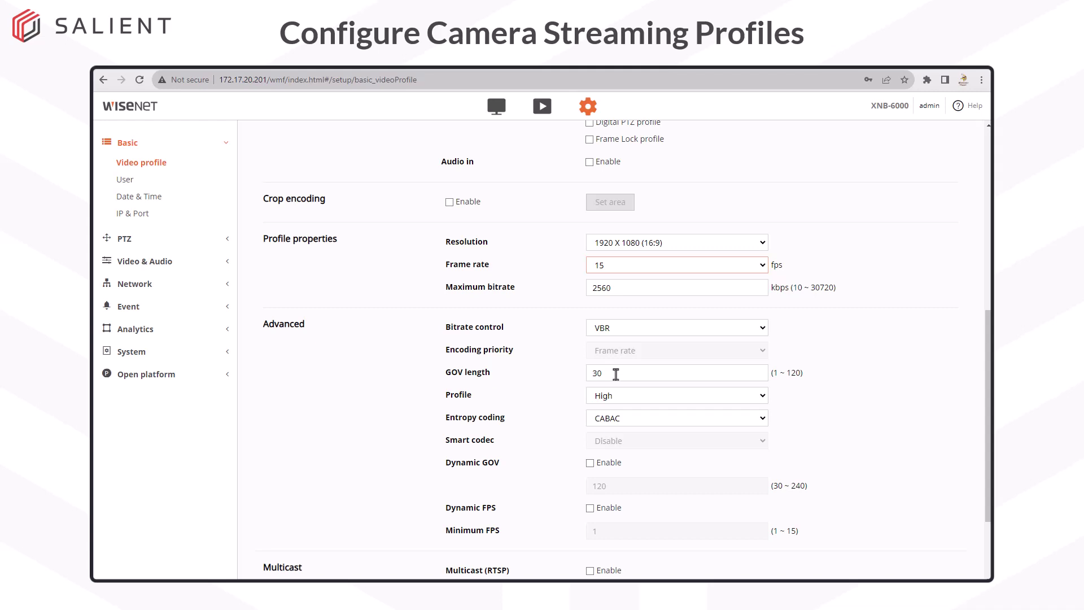
scroll(616, 374, down, 2)
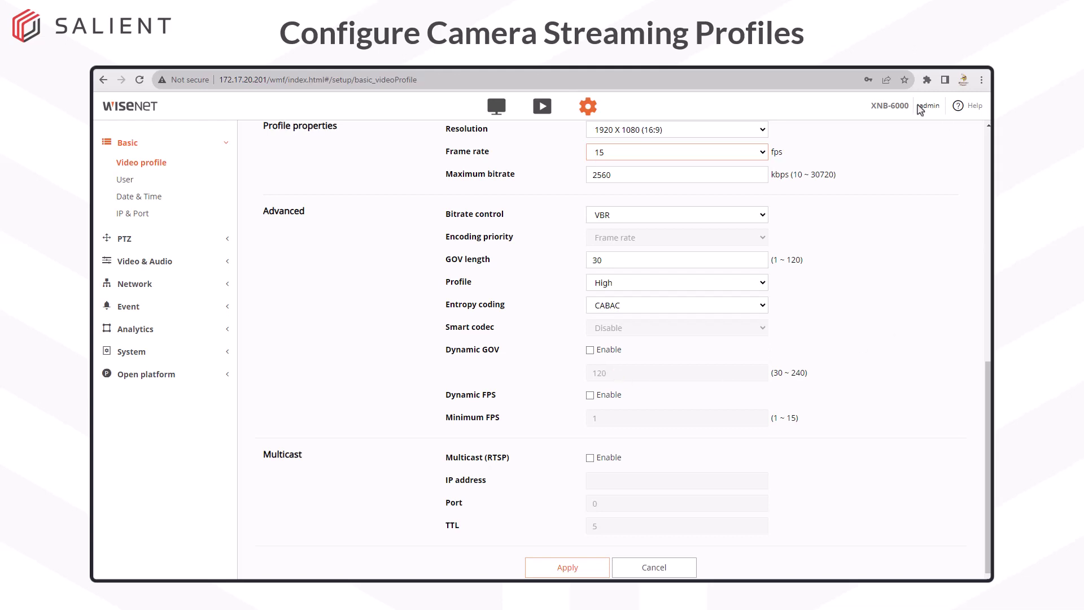
click(960, 108)
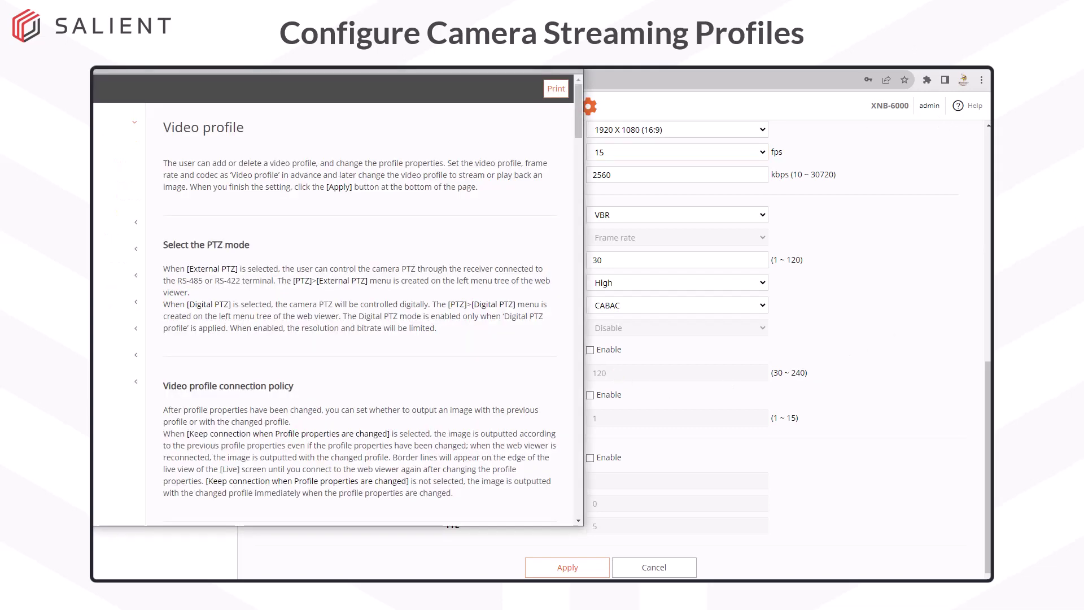
scroll(515, 303, down, 10)
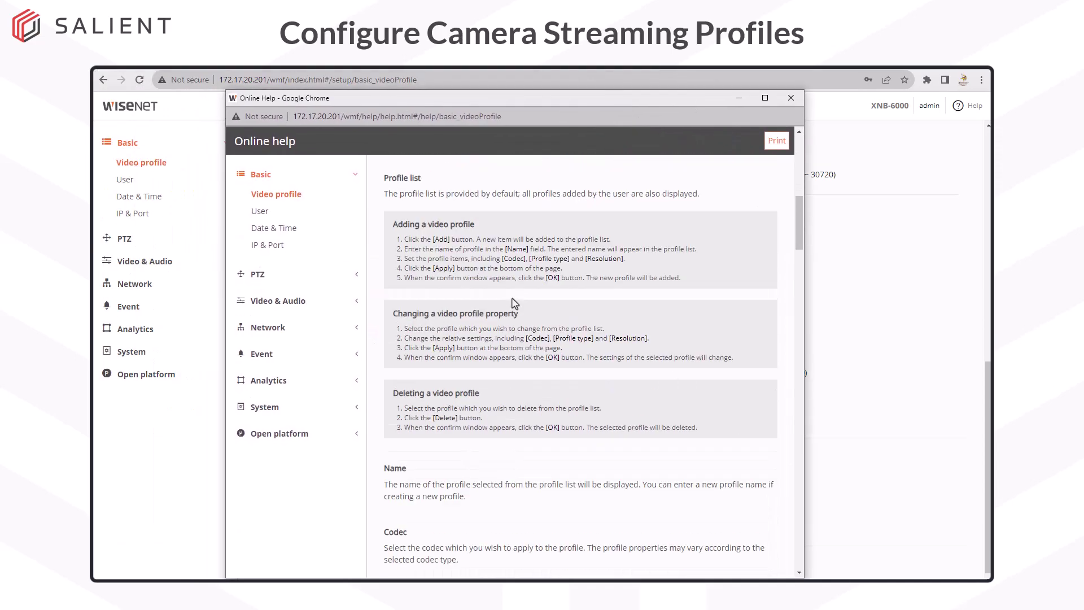
scroll(515, 303, down, 3)
scroll(516, 314, up, 10)
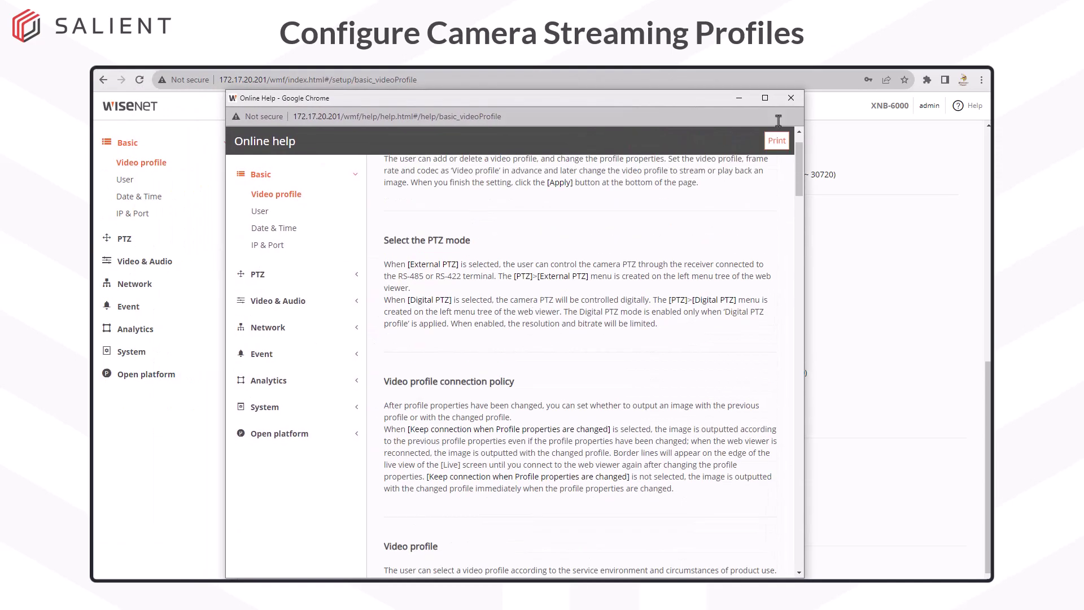
click(790, 98)
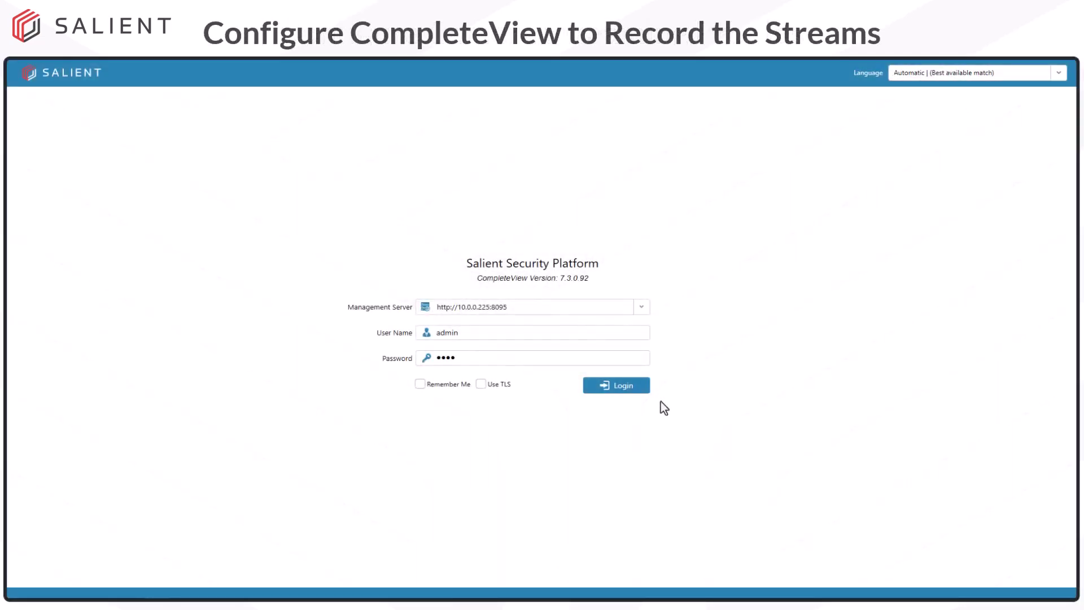
Log in to the CompleteView management server from the Salient Security Platform sign-in page
click(645, 385)
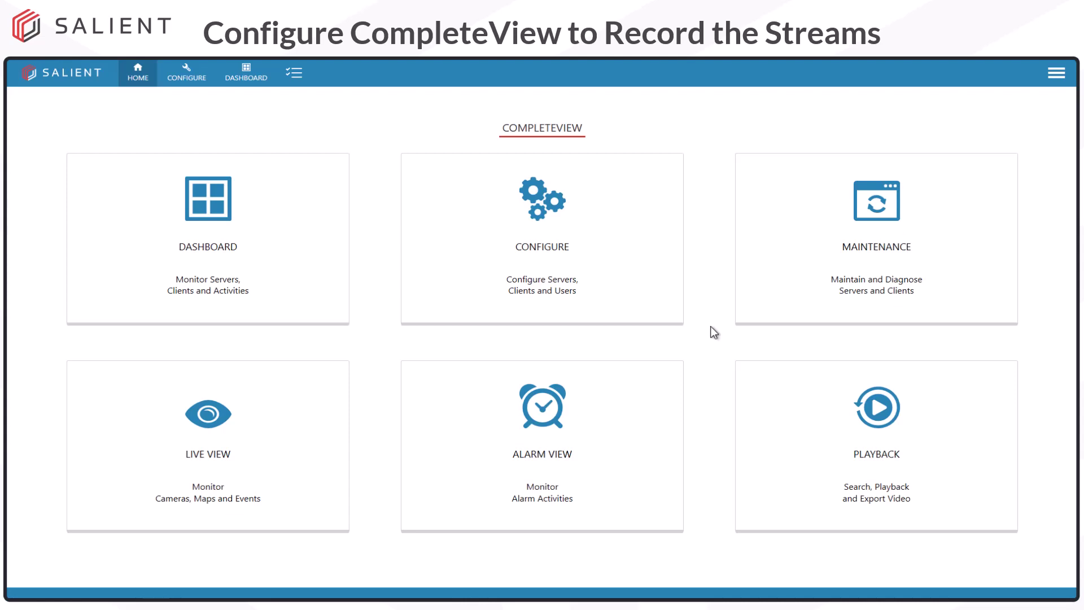
Open the Configure area and expand RS-1's Schedules list
click(585, 240)
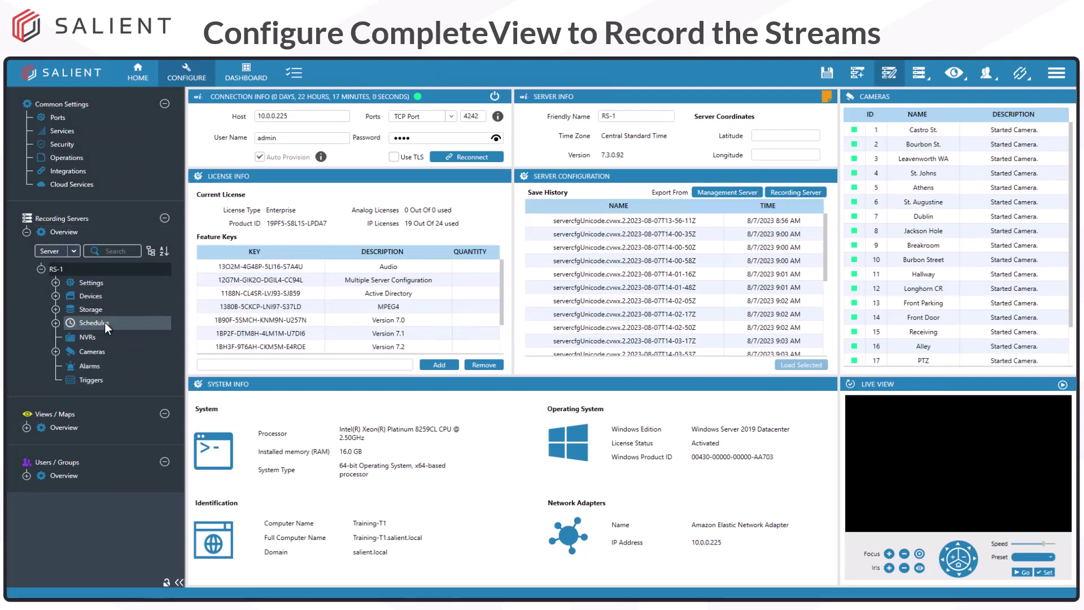
click(56, 322)
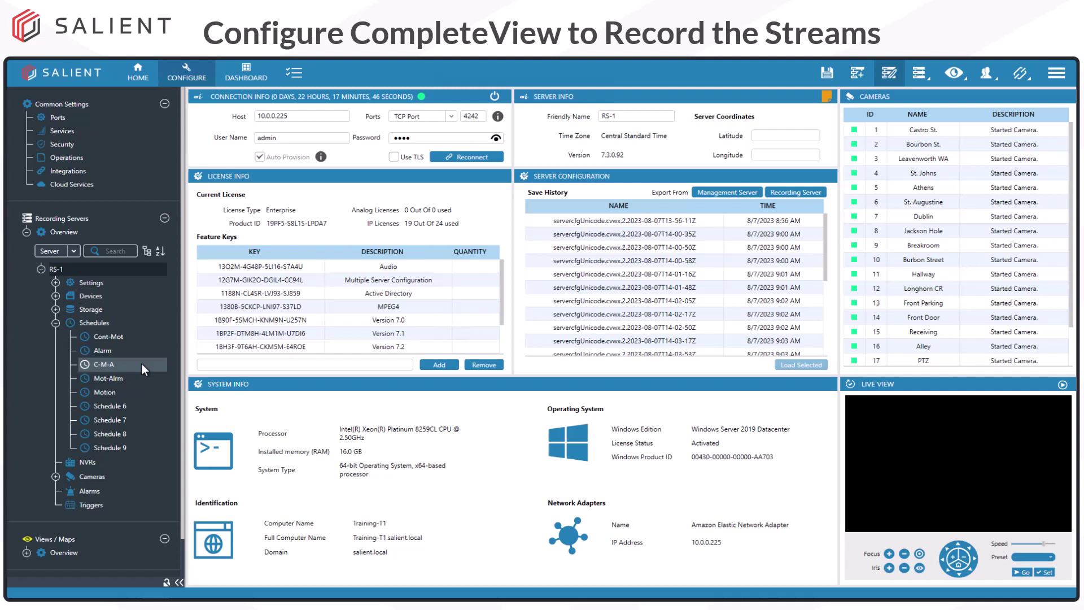
Review the all-day C-M-A schedule, then collapse the Schedules node
click(141, 363)
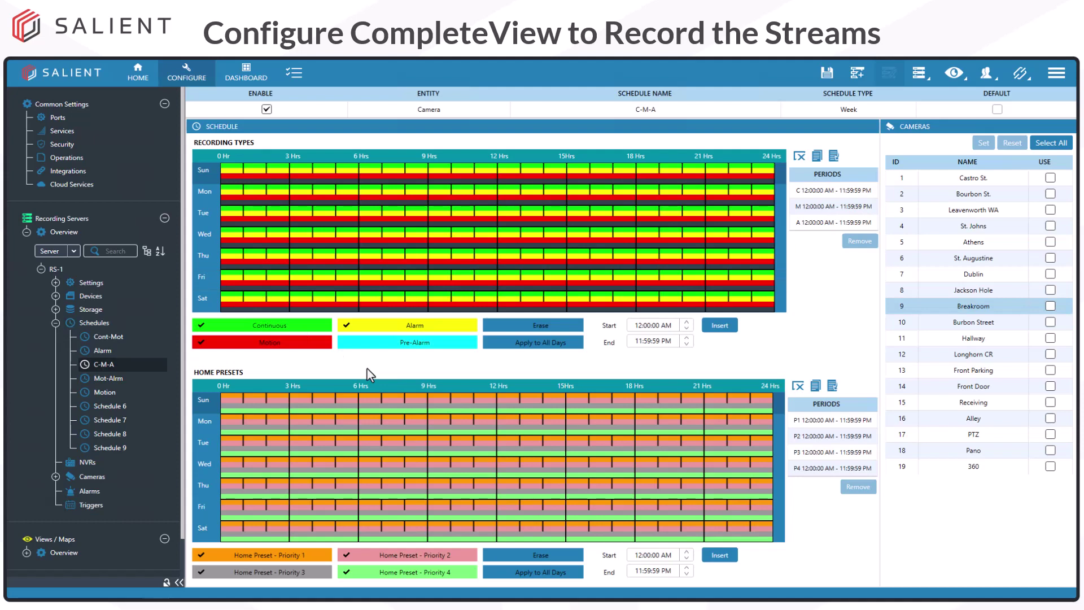
click(56, 323)
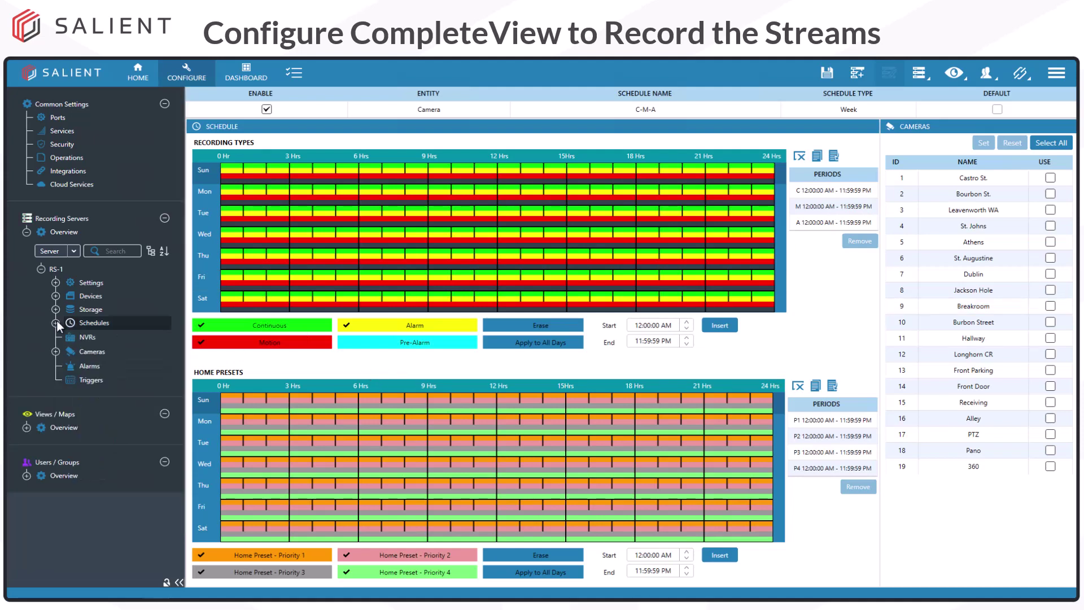
Expand Cameras on RS-1 and open camera 9 - Breakroom's Connect page
click(54, 351)
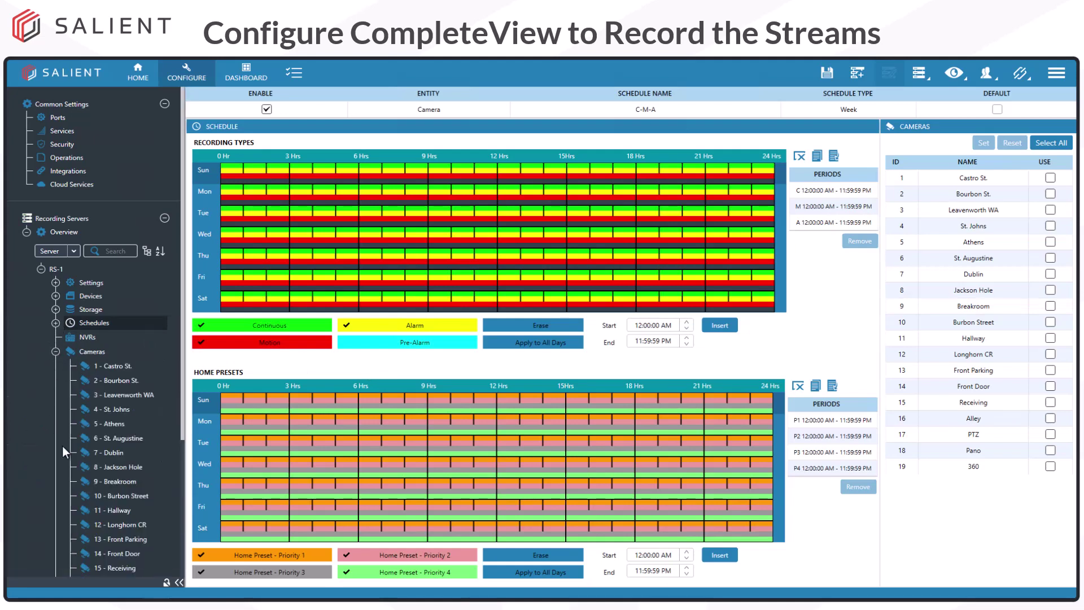
mouse_move(135, 485)
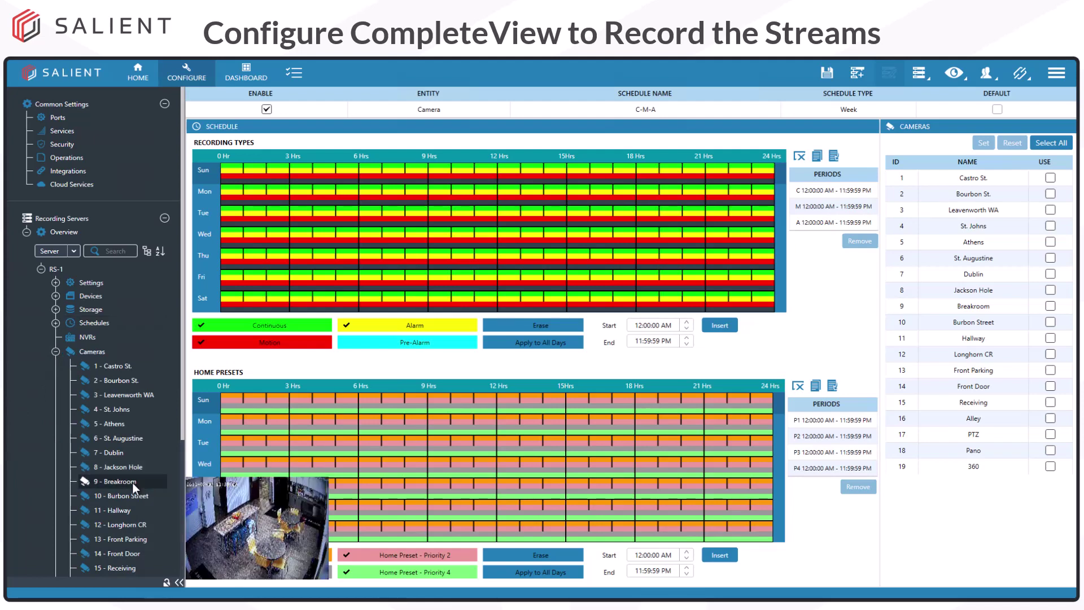
click(132, 483)
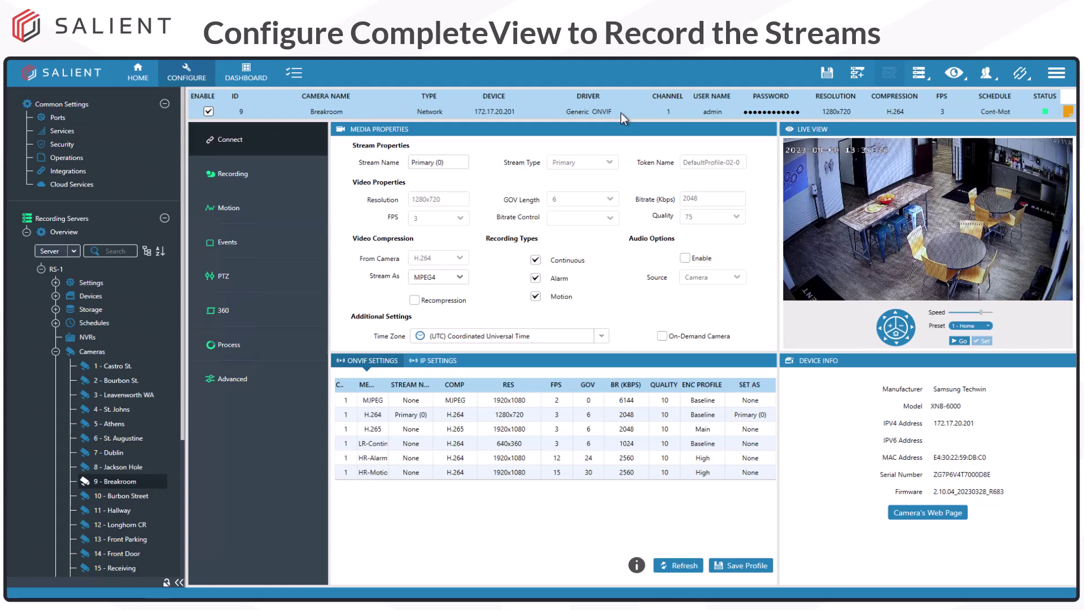
Confirm the Generic / ONVIF driver and widen the MEDIA PROFILE column in ONVIF Settings
click(577, 113)
click(588, 111)
scroll(584, 121, down, 5)
click(552, 138)
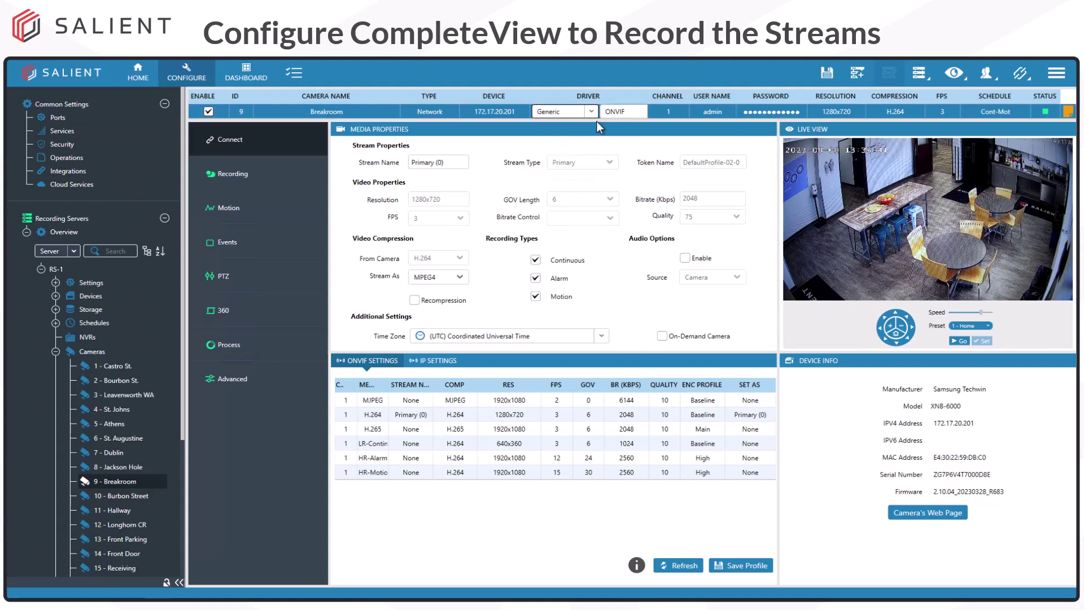
click(625, 110)
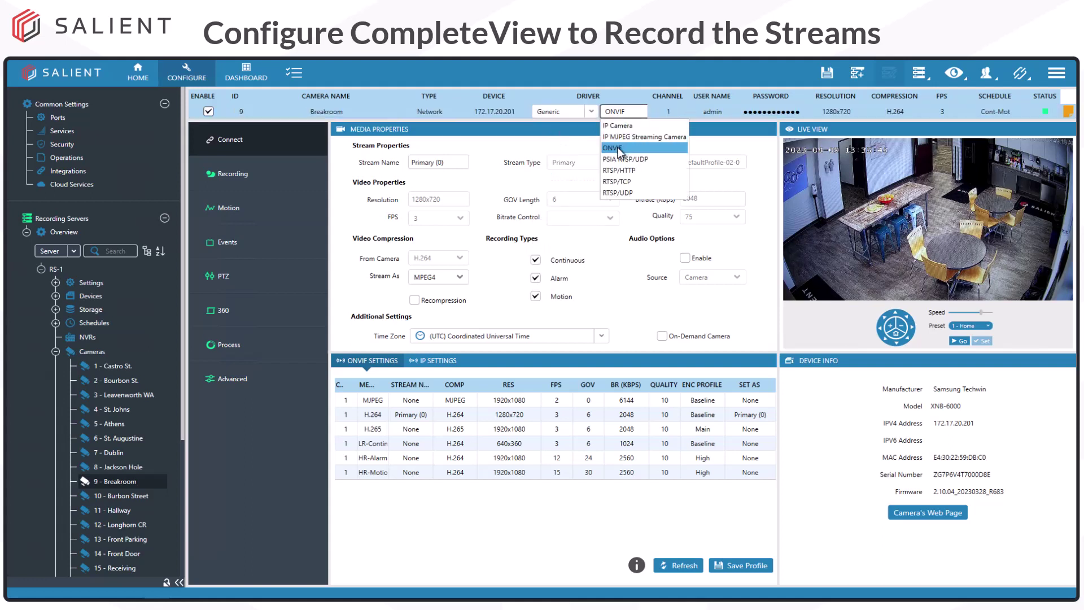
click(619, 149)
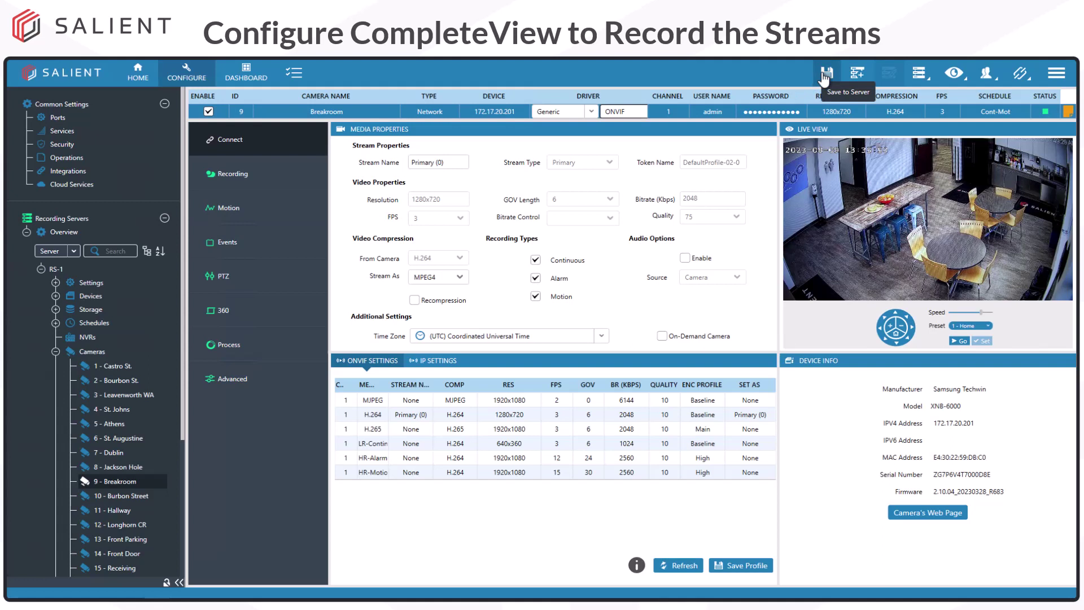
click(372, 443)
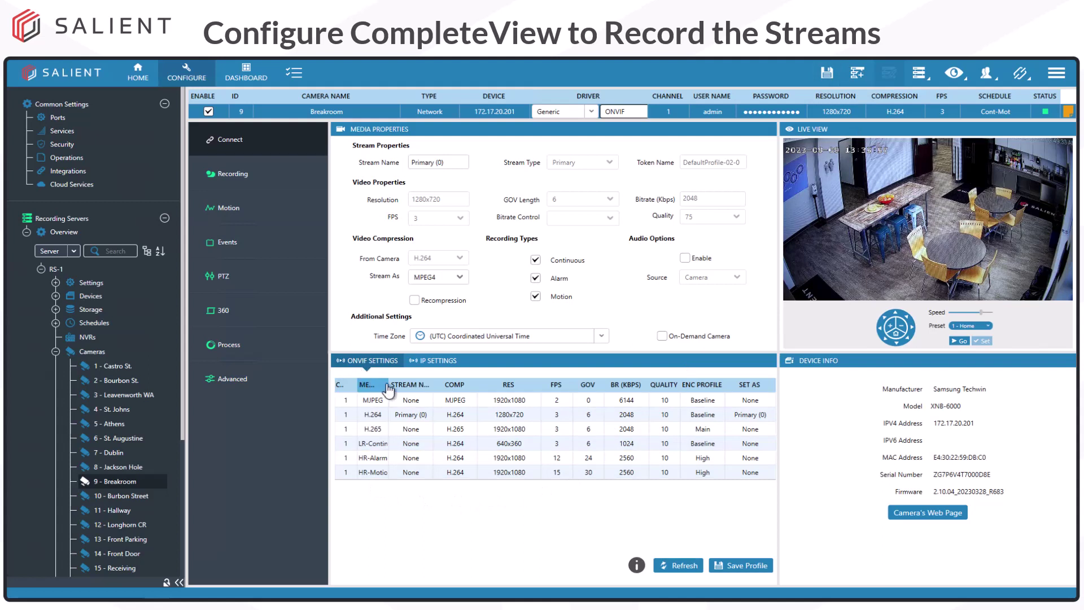
drag(377, 385, 410, 383)
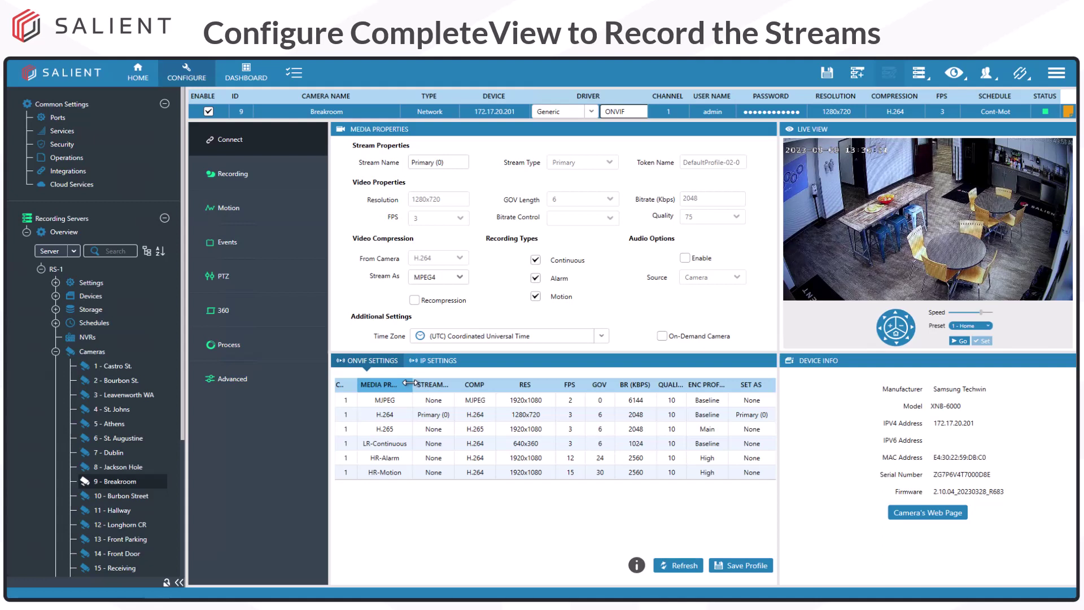
Change the H.264 stream's SET AS role from Primary (0) to None
click(363, 416)
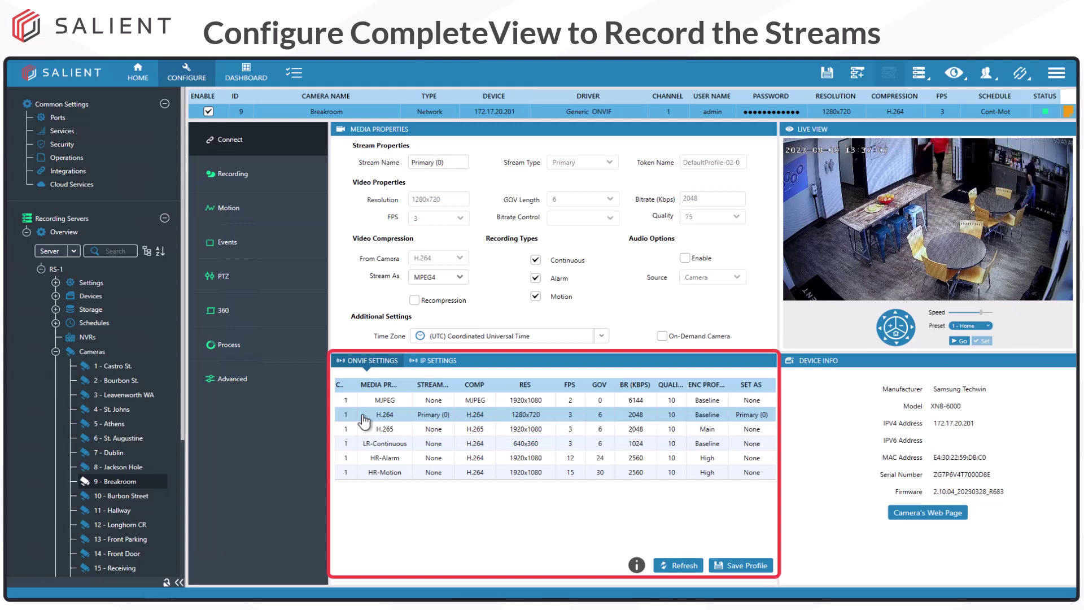
click(420, 415)
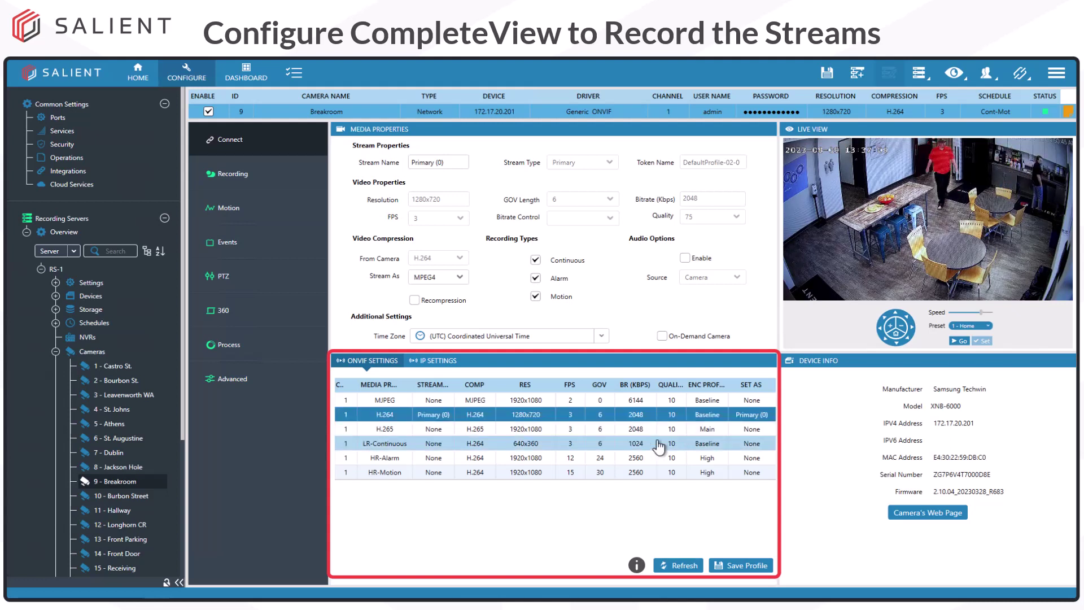
click(763, 414)
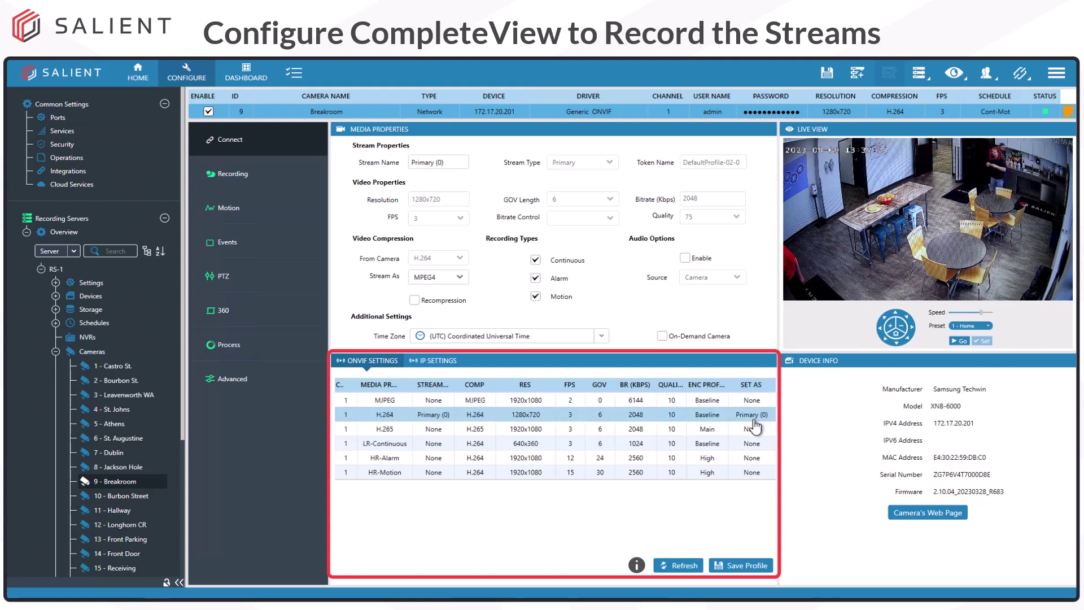
click(765, 418)
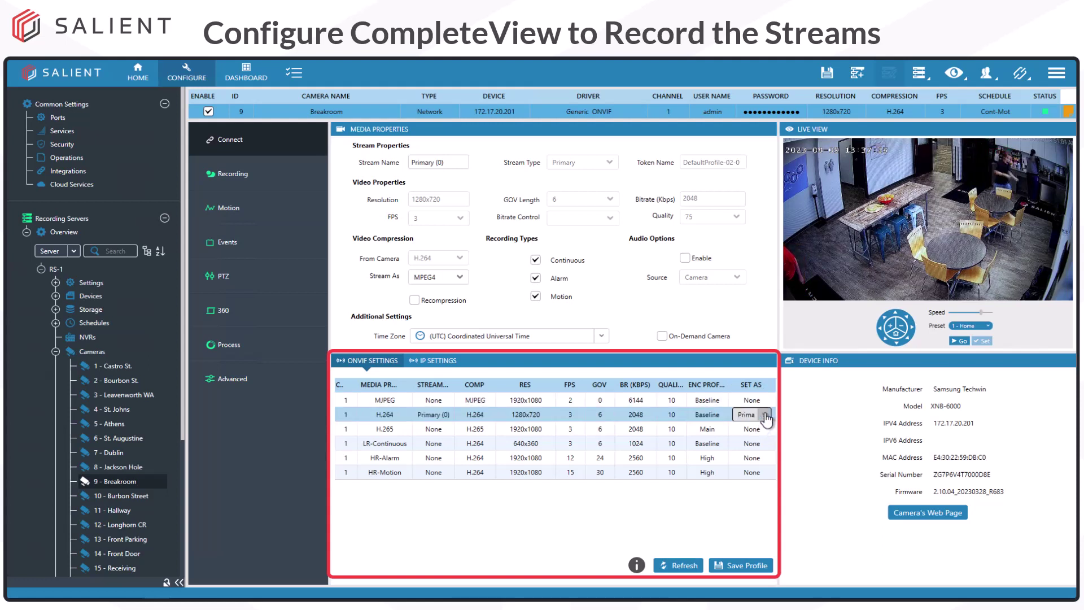
click(765, 417)
click(744, 451)
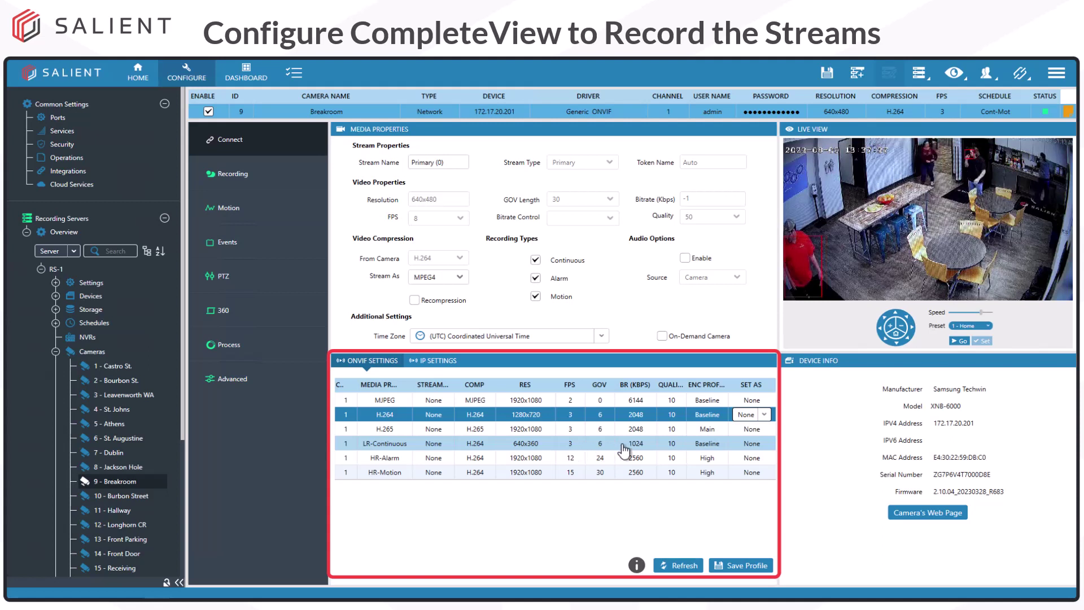
Assign LR-Continuous as the Breakroom camera's Primary (0) stream
click(744, 446)
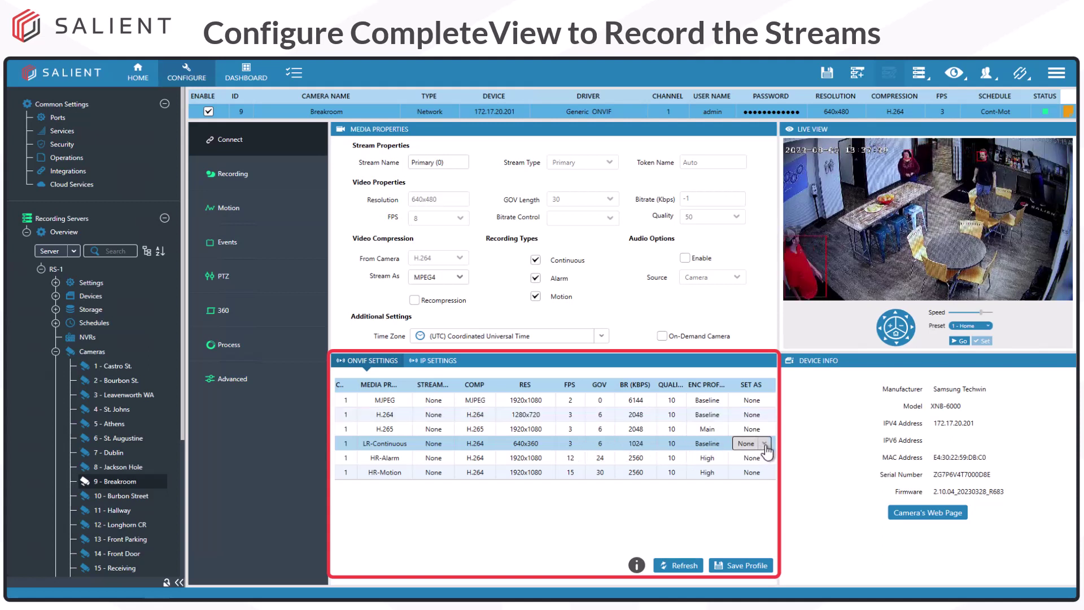
click(759, 444)
click(757, 456)
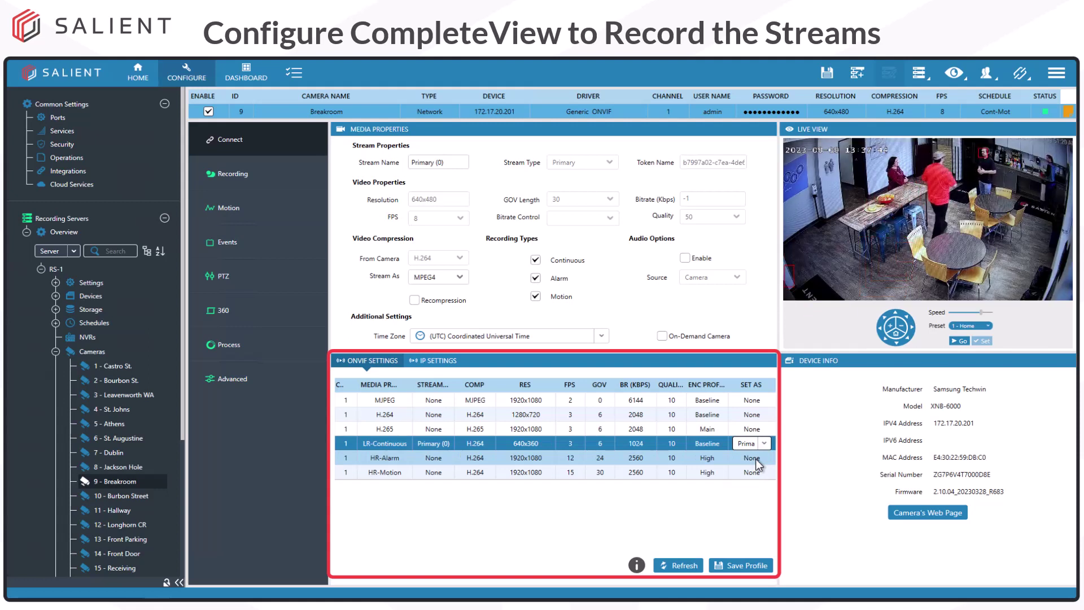
click(808, 460)
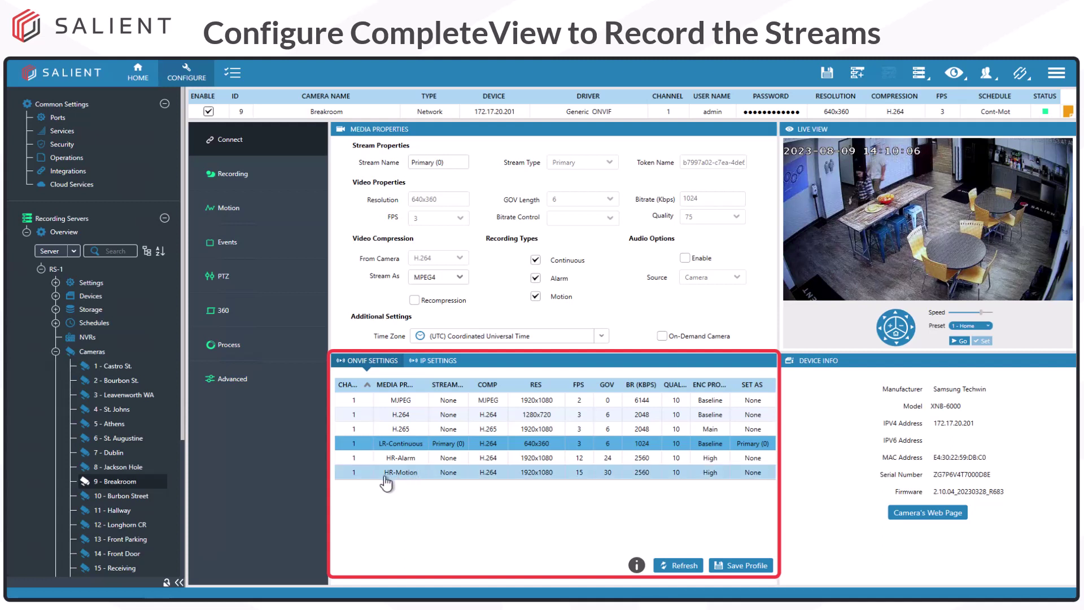
Set HR-Motion as Secondary (1) and HR-Alarm as Secondary (2)
click(768, 476)
click(766, 474)
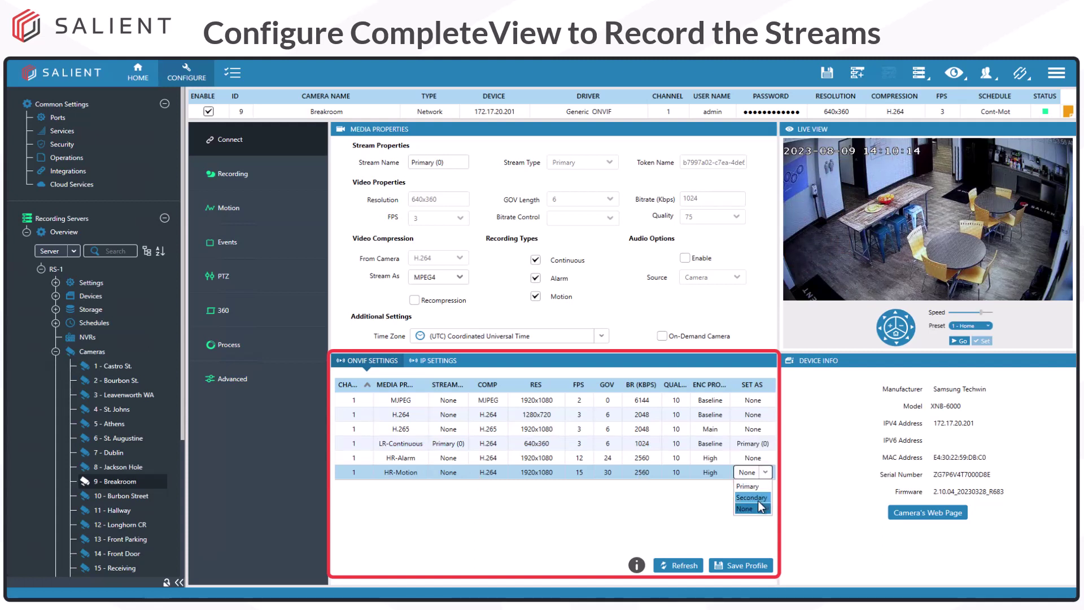
click(751, 497)
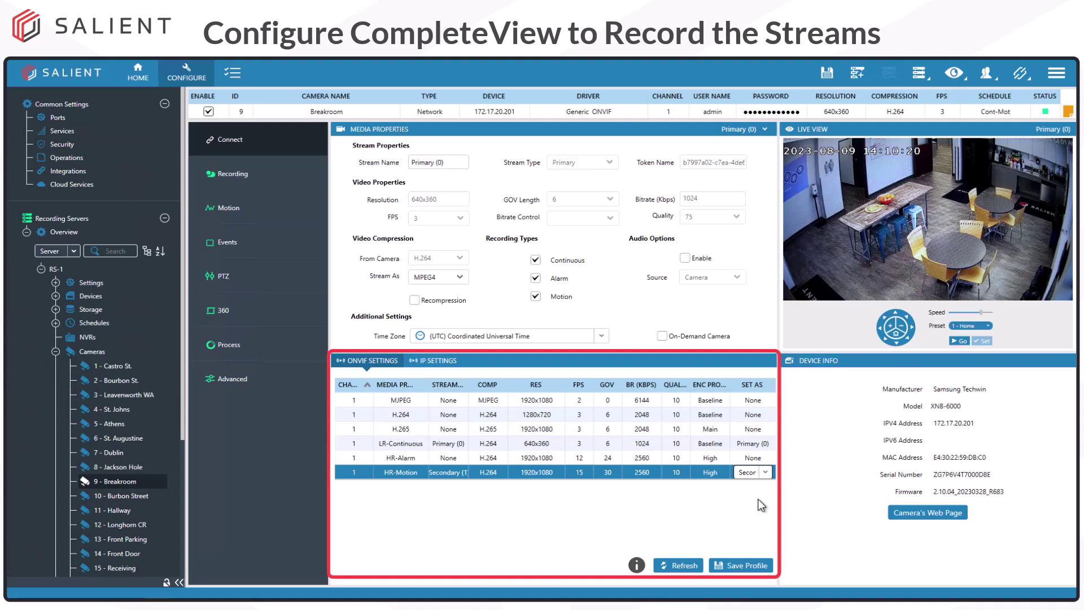
click(767, 460)
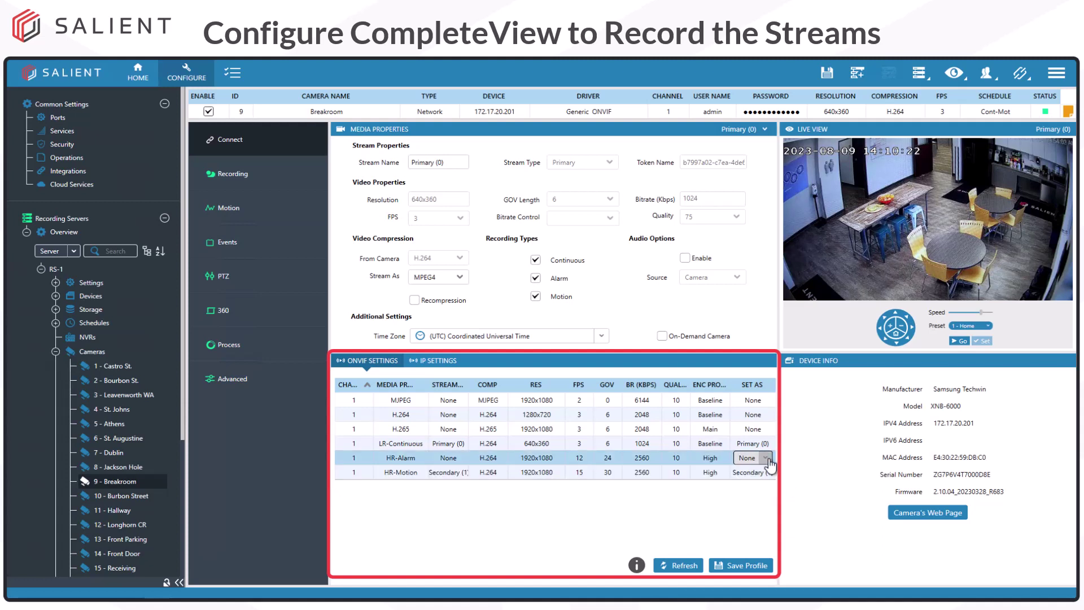
click(766, 458)
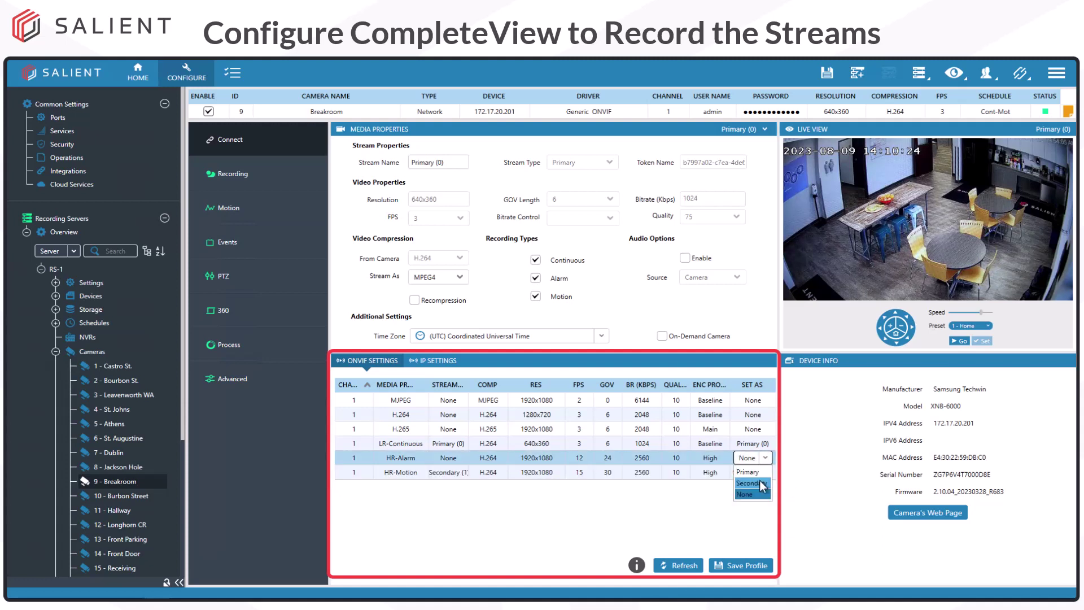
click(762, 485)
click(722, 514)
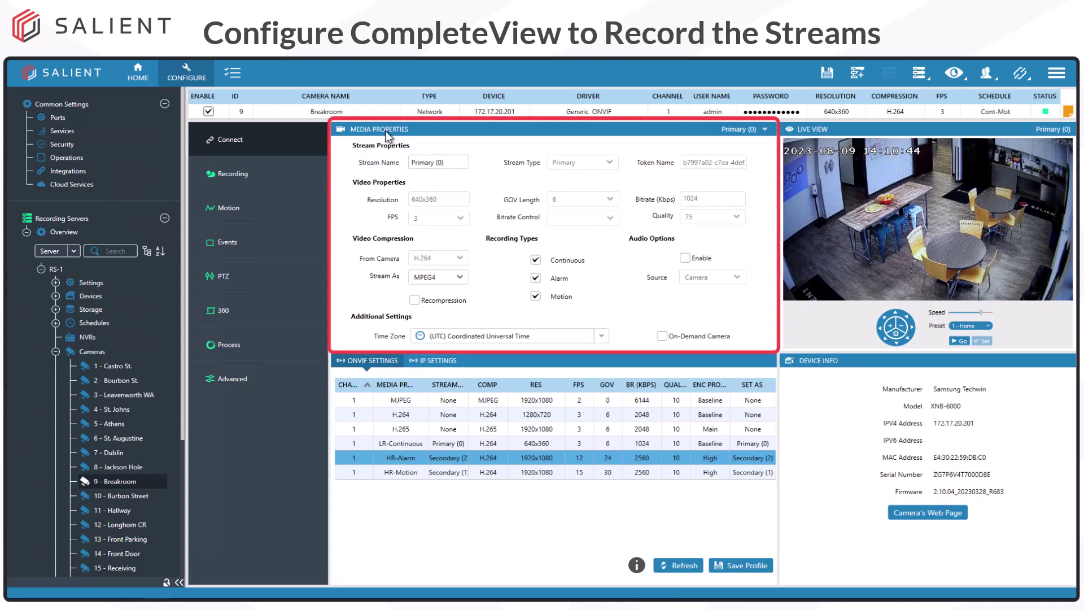
Turn off Alarm and Motion recording on the Primary (0) stream, leaving it continuous only
click(763, 130)
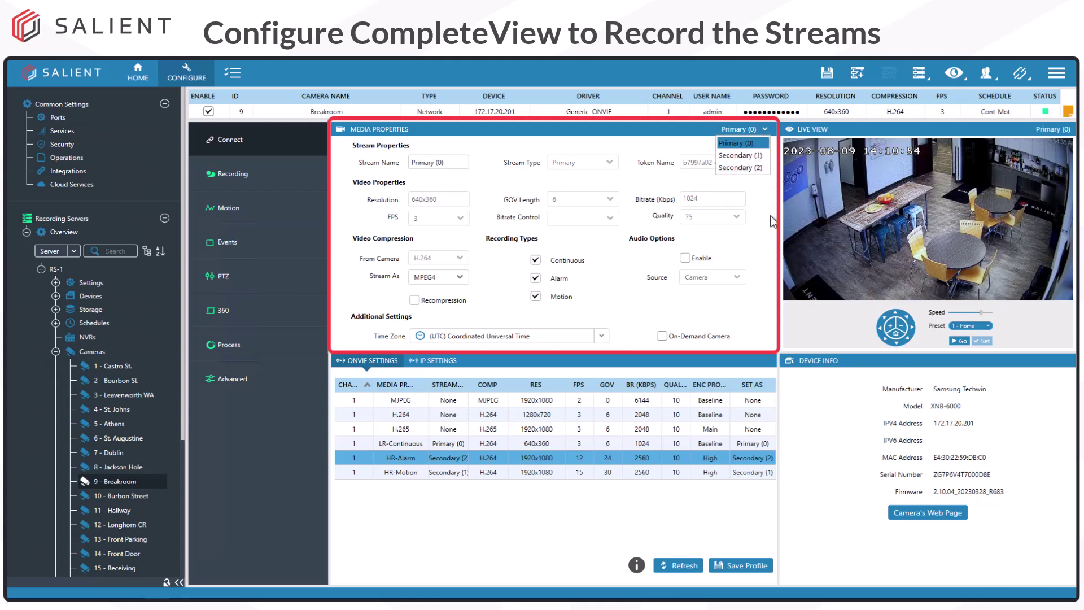
key(Escape)
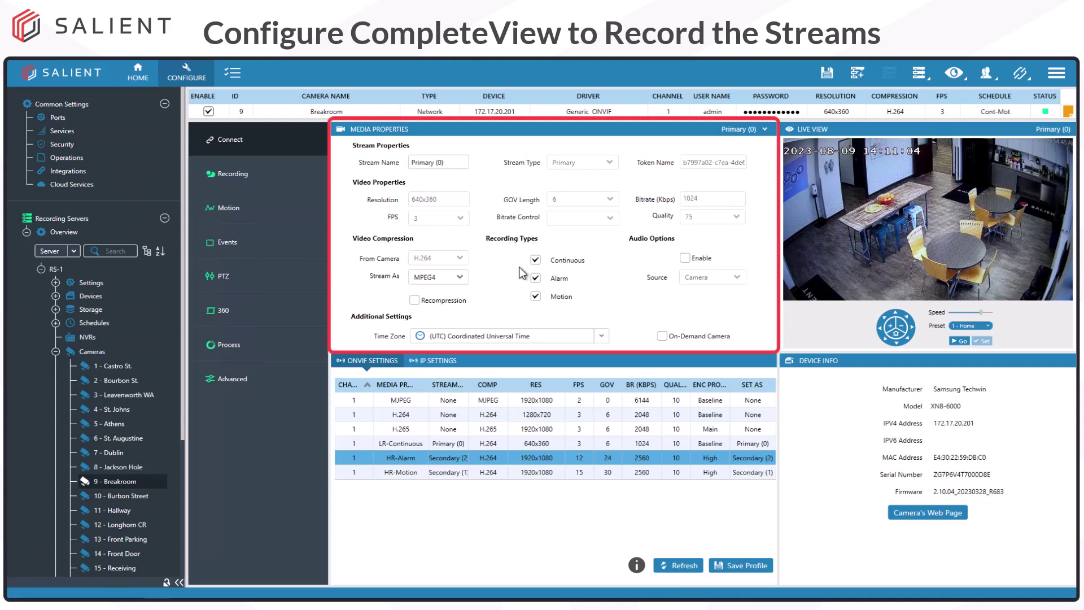
click(535, 278)
click(536, 297)
Switch the stream settings to Secondary (2) and enable its Alarm recording type
click(765, 130)
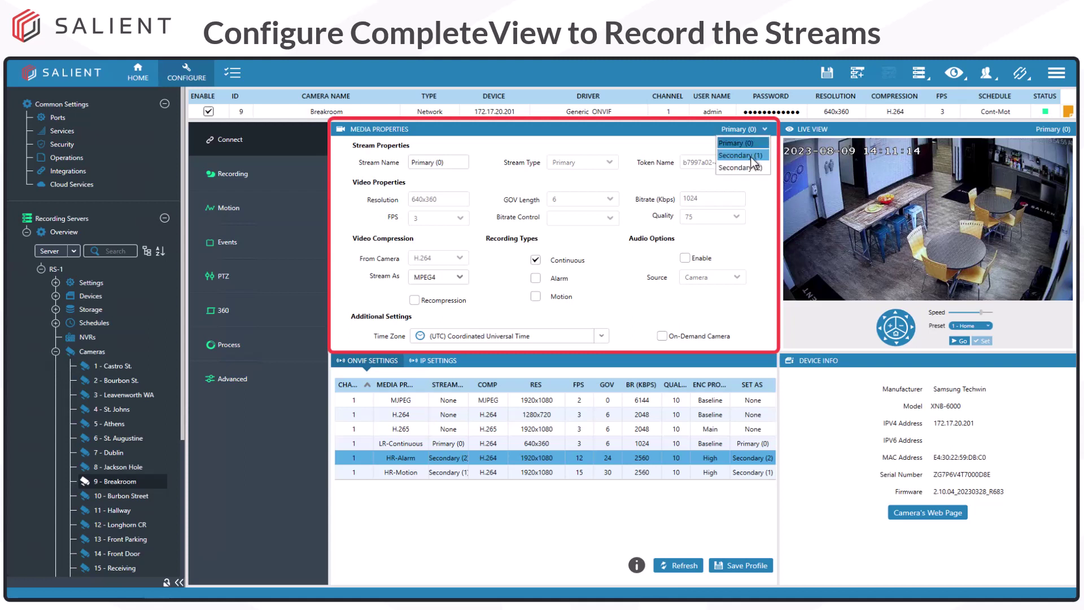
click(740, 156)
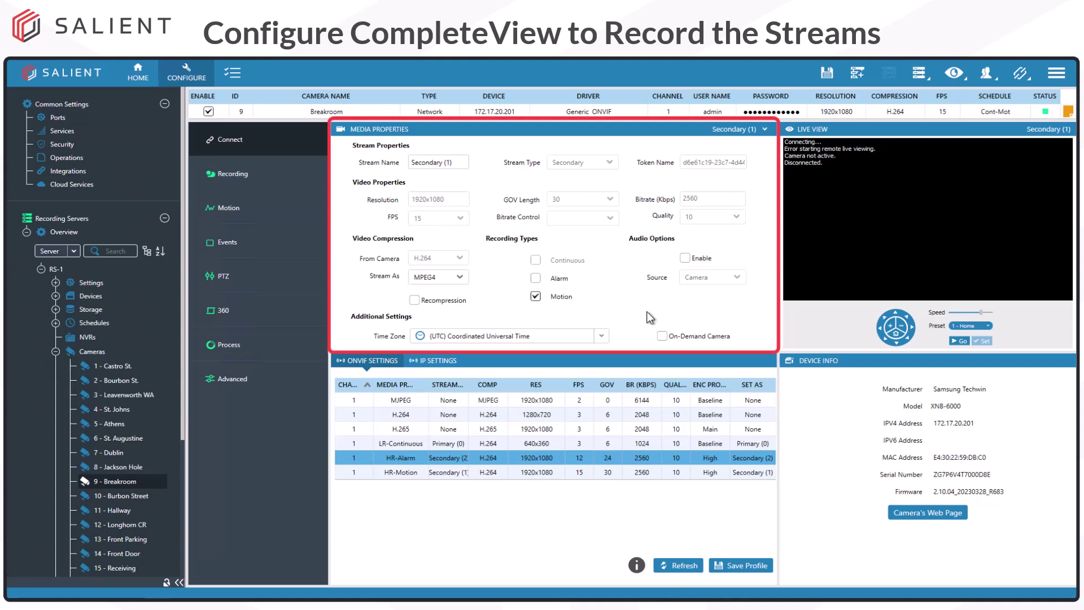
click(765, 129)
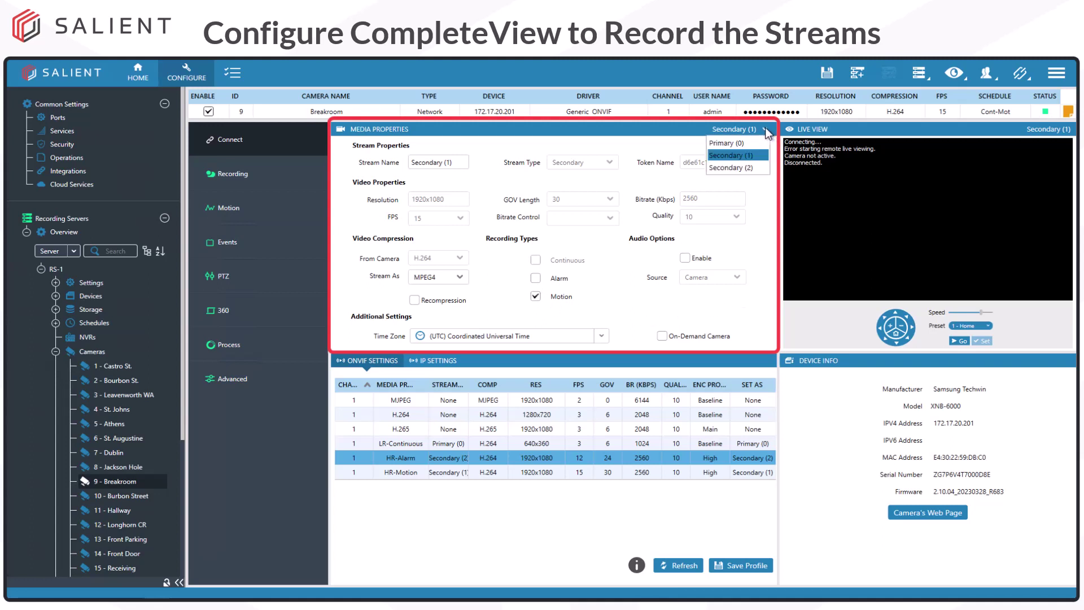
click(750, 167)
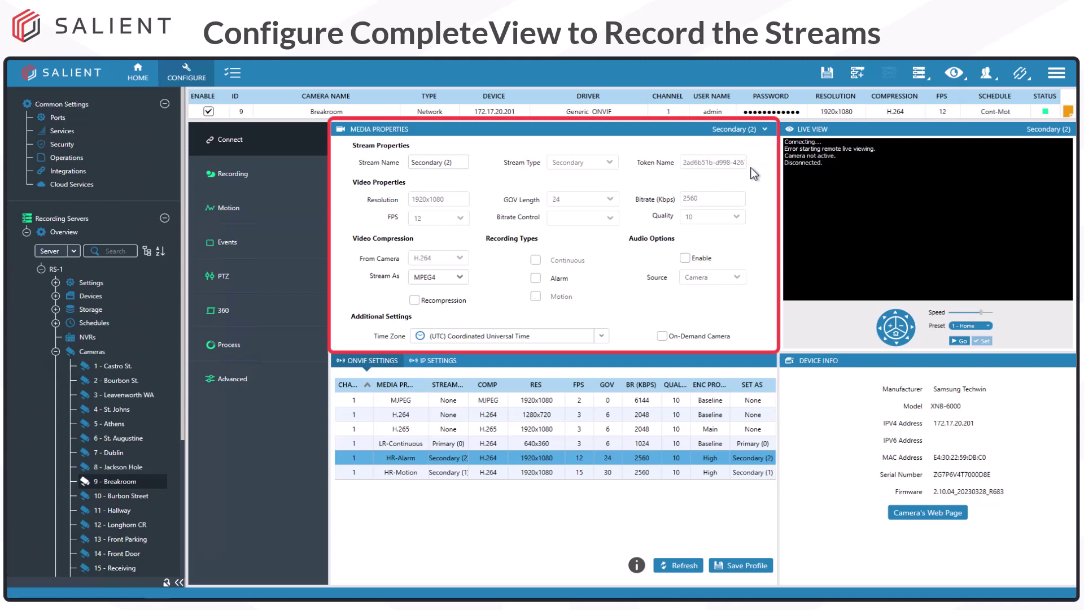
click(535, 278)
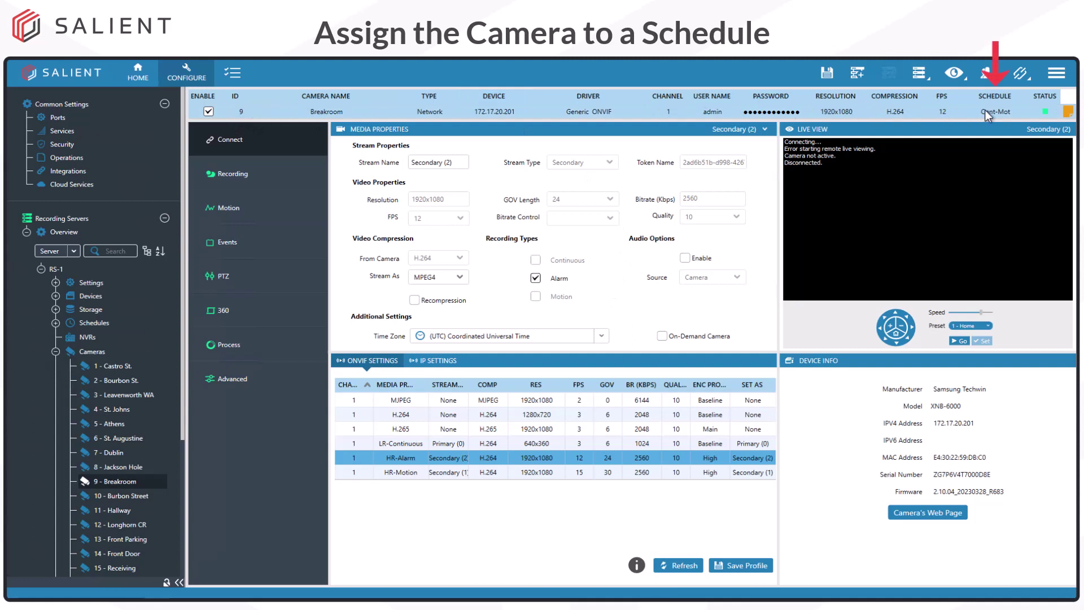
Replace the Breakroom camera's Cont-Mot schedule with C-M-A and save to the server
click(1008, 110)
click(1025, 112)
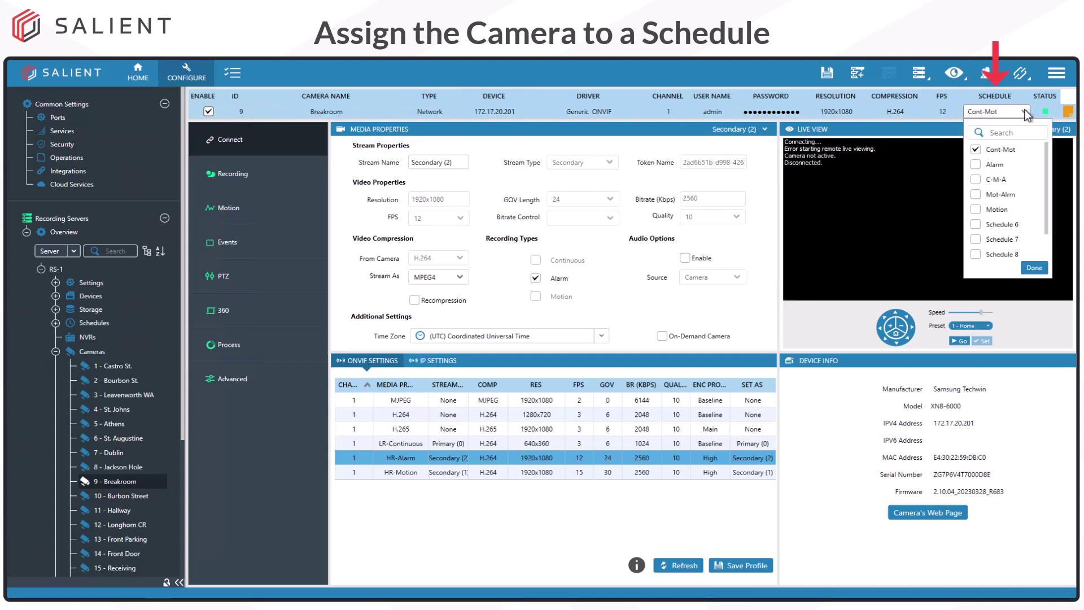
click(976, 150)
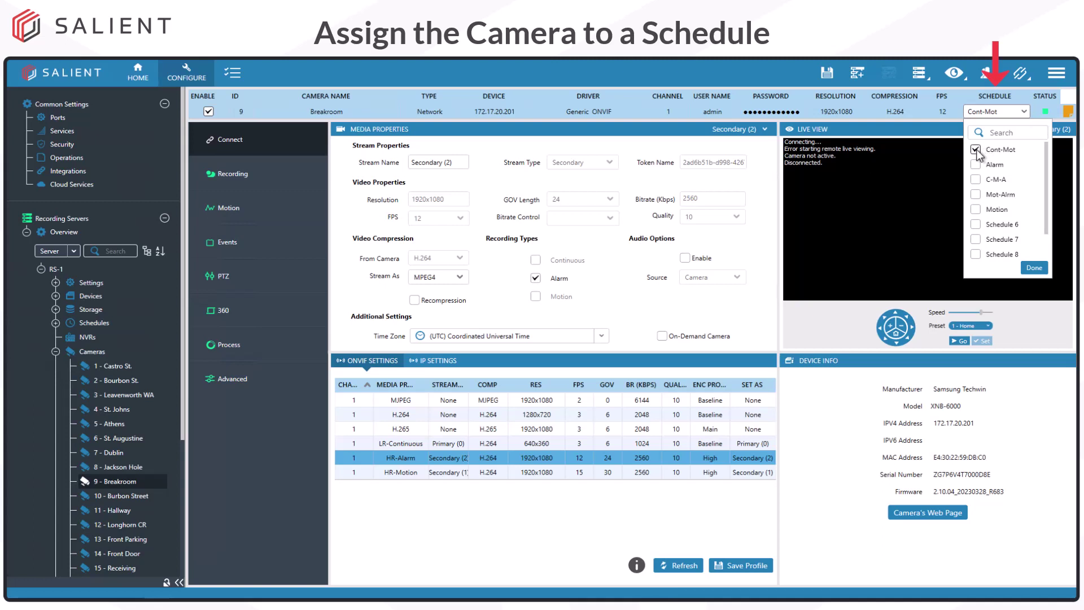
click(976, 180)
click(1031, 268)
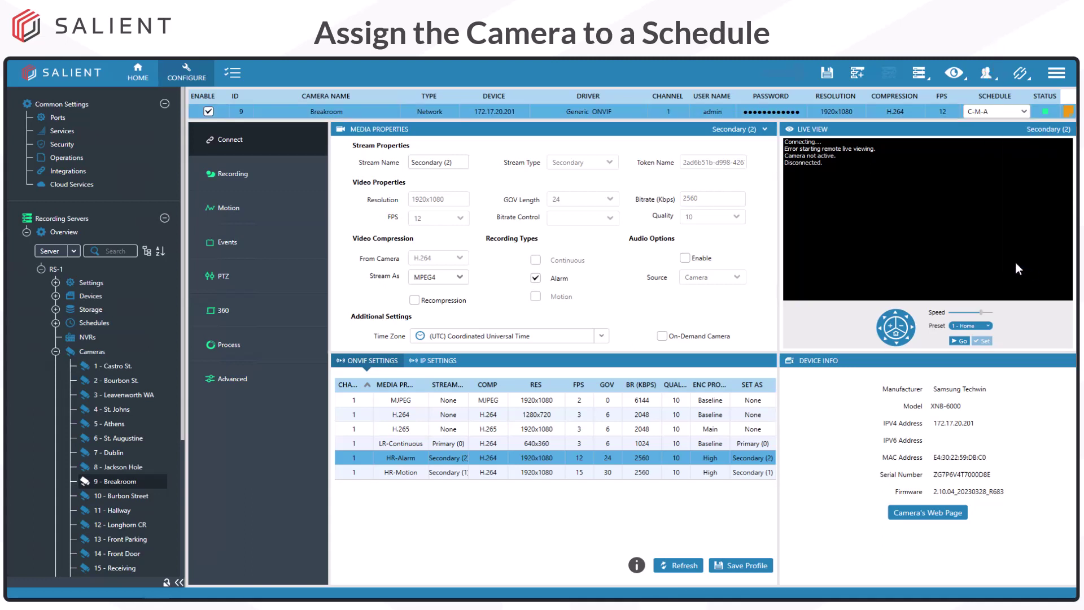
click(825, 73)
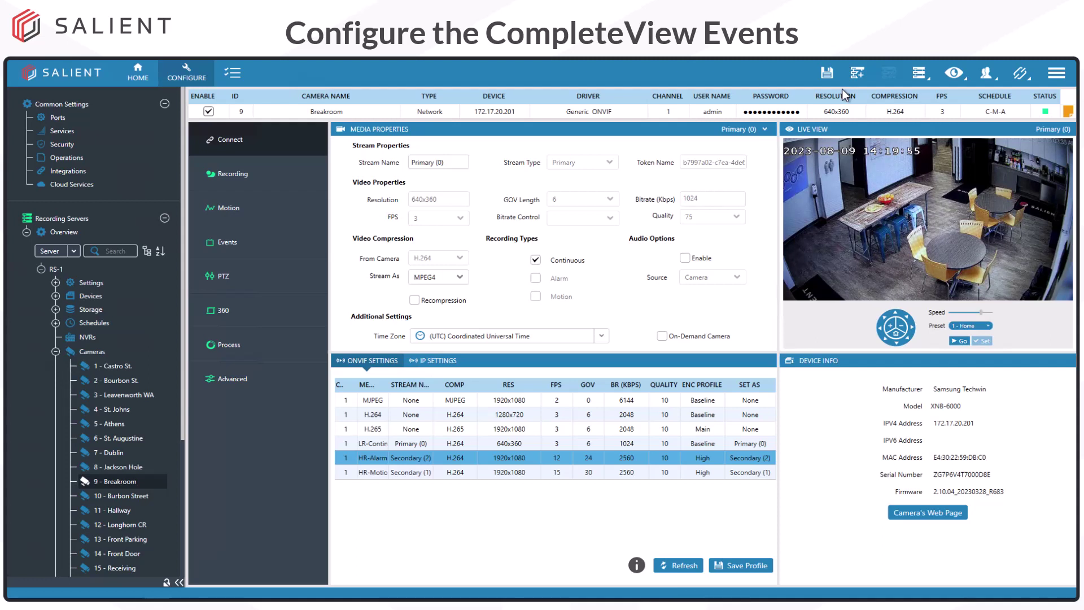
Show the Breakroom camera's Events page and scroll down the Camera Events list
click(250, 242)
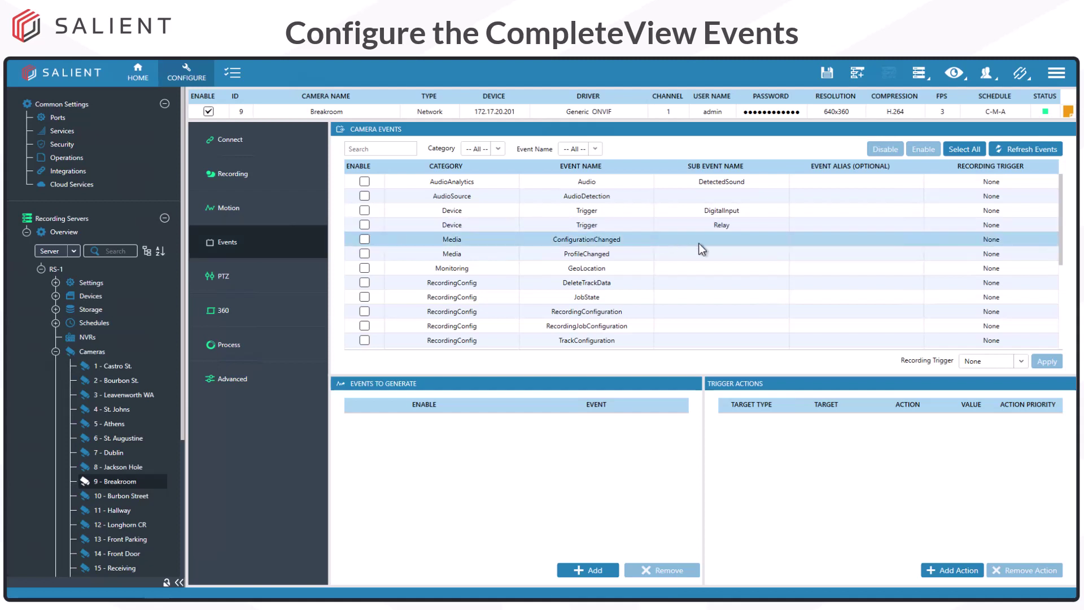
scroll(710, 245, down, 5)
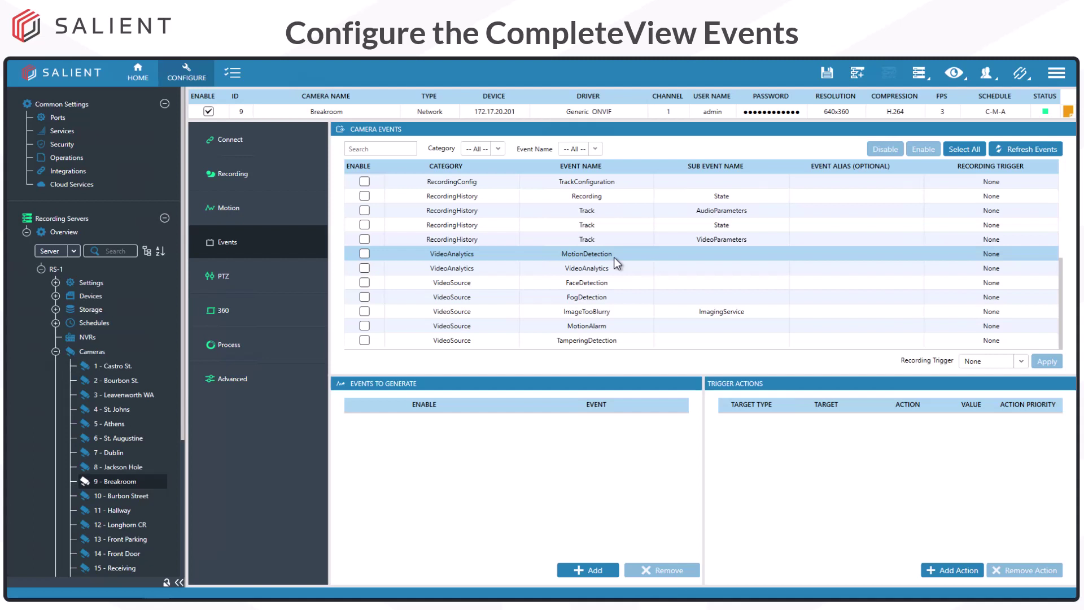
Set the MotionDetection event's recording trigger to Motion Start
click(1000, 253)
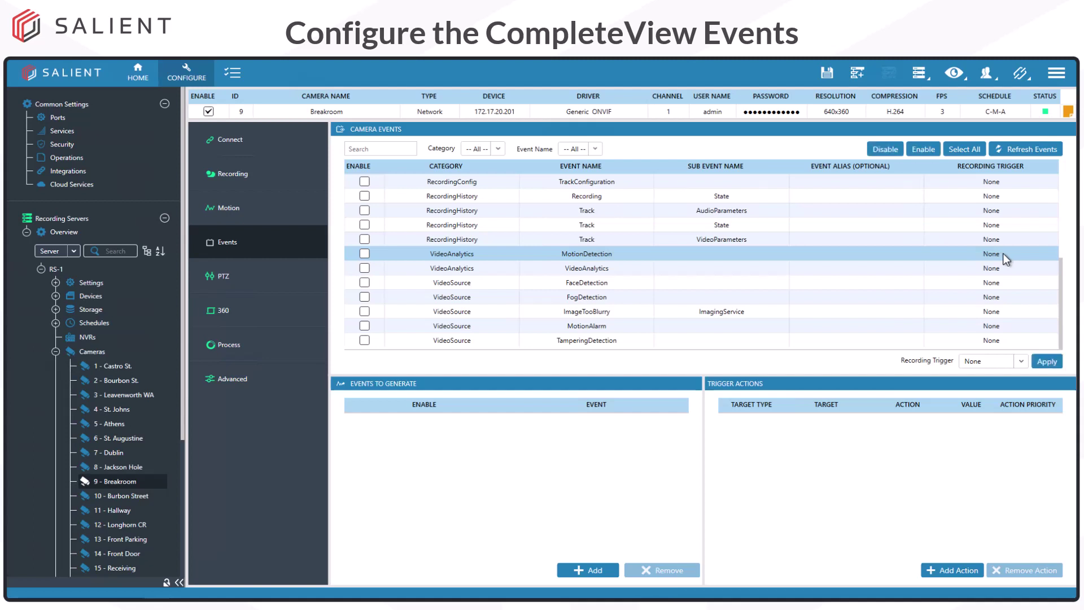
click(1003, 253)
click(1017, 253)
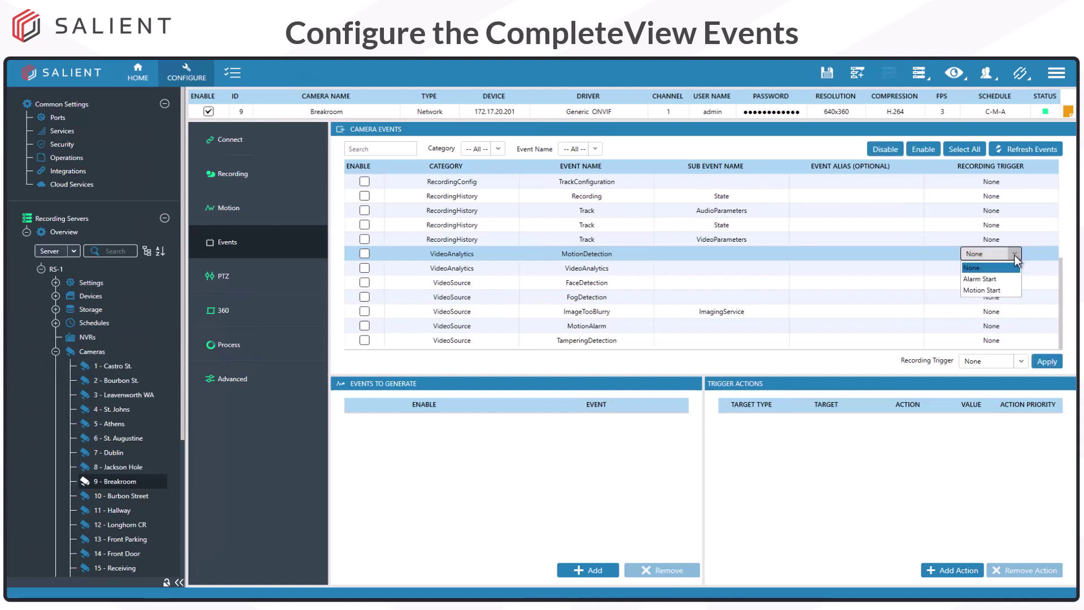
click(994, 291)
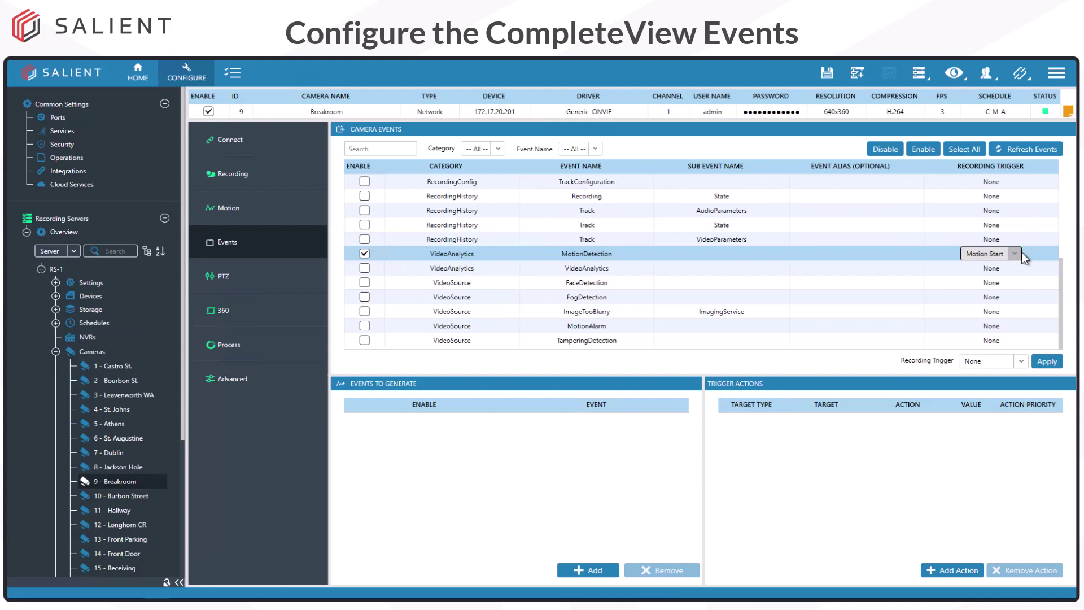
Set FaceDetection's recording trigger to Alarm Start and save the event settings to the server
click(1019, 281)
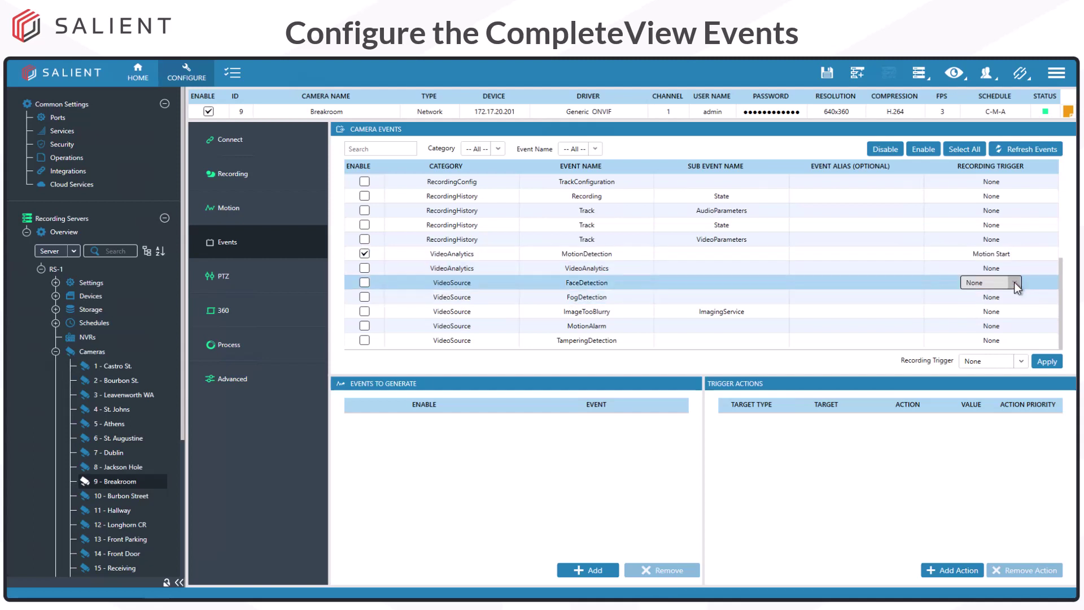
click(1014, 282)
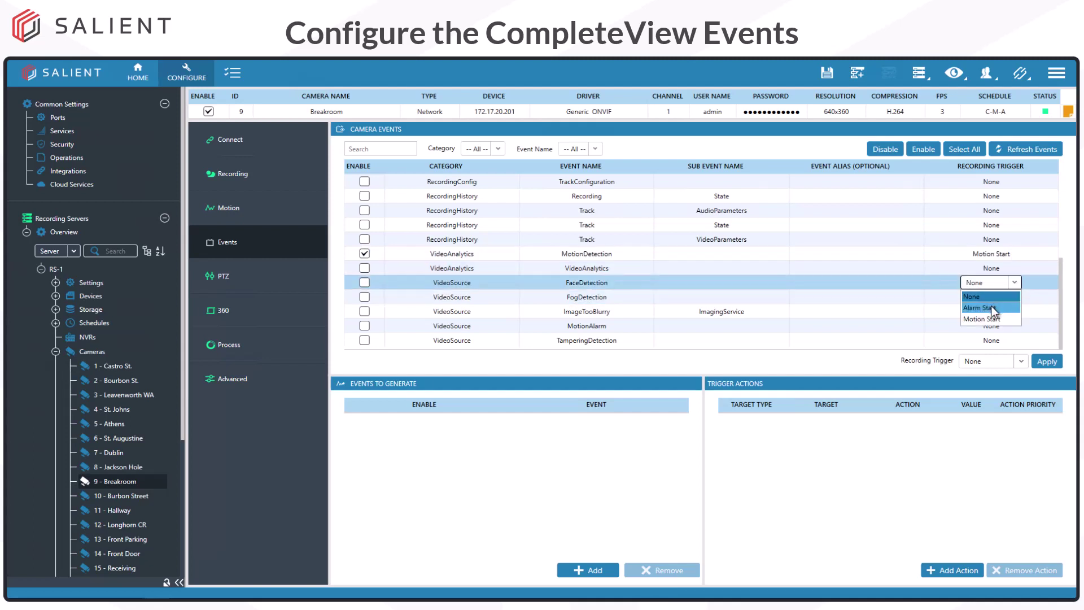
click(991, 308)
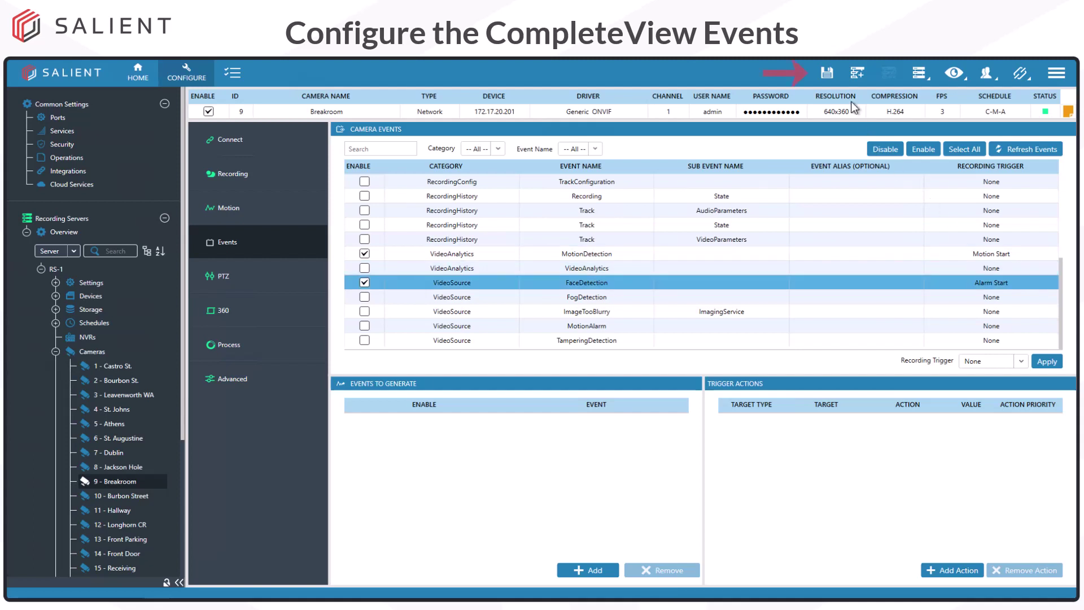
click(827, 74)
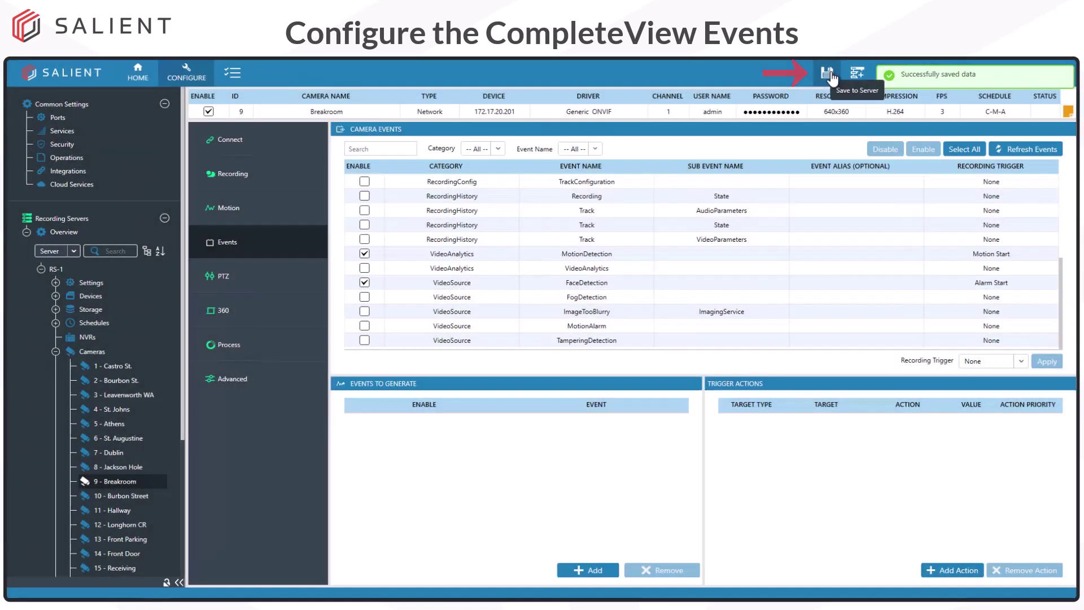